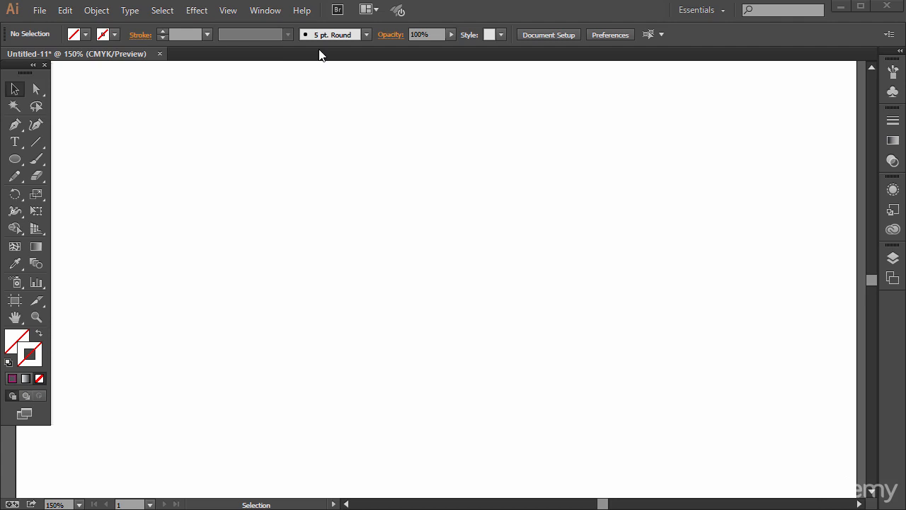
Step: Show the Pathfinder panel
left_click(268, 12)
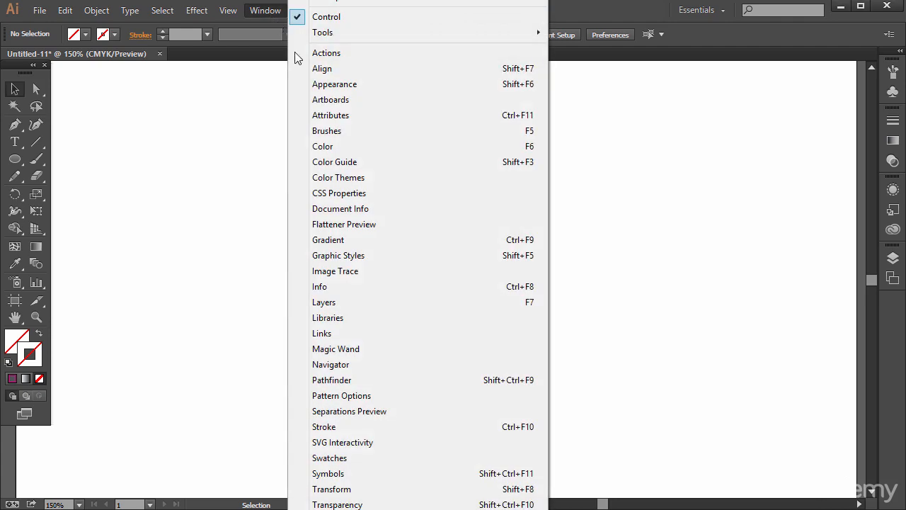
left_click(356, 383)
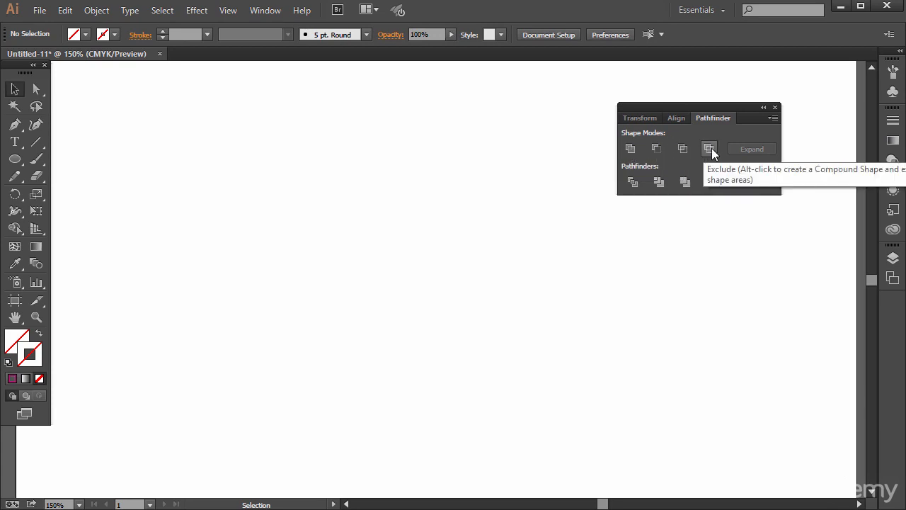
Step: Activate the Ellipse tool and set the fill to light blue, about C 52.55, M 12.55, Y 0, K 0
left_click(15, 160)
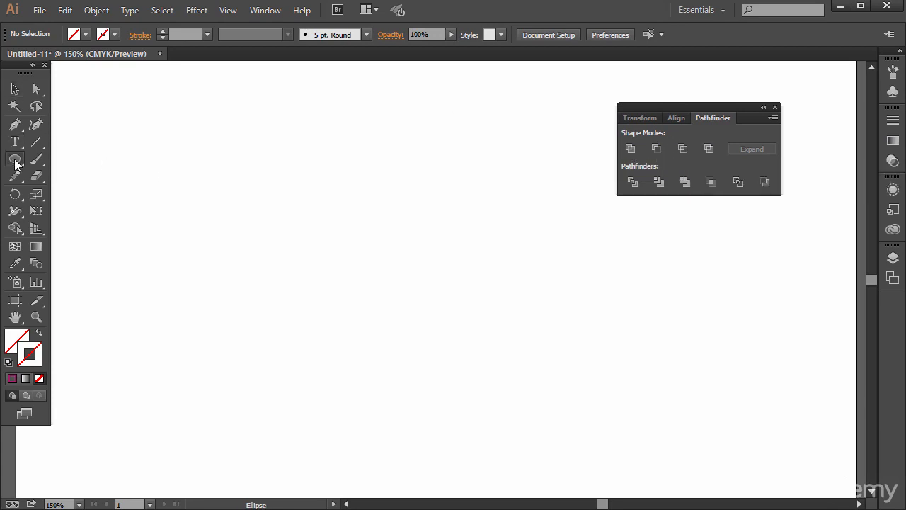
left_click(82, 189)
left_click(20, 340)
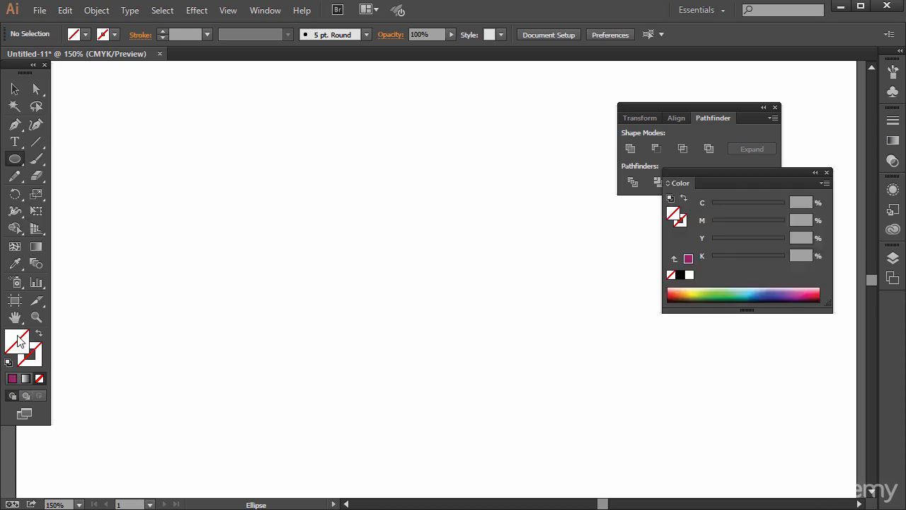
left_click(755, 291)
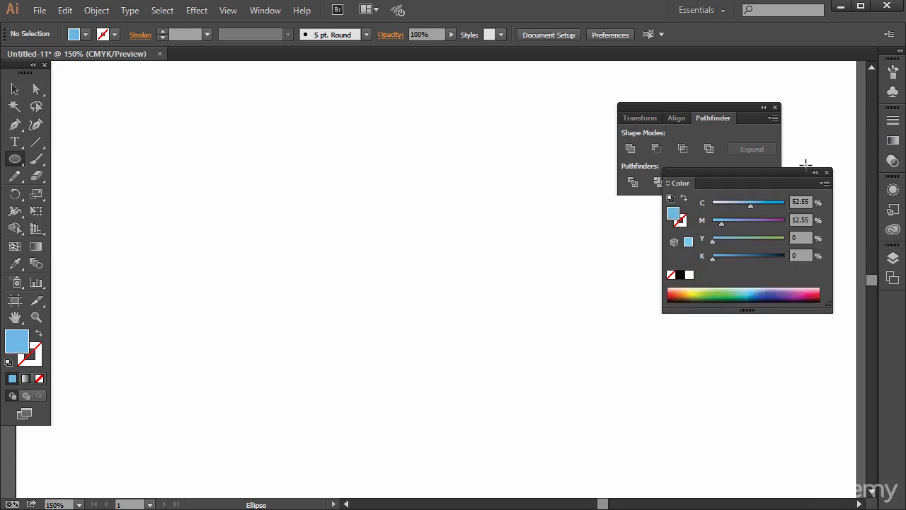
left_click(827, 173)
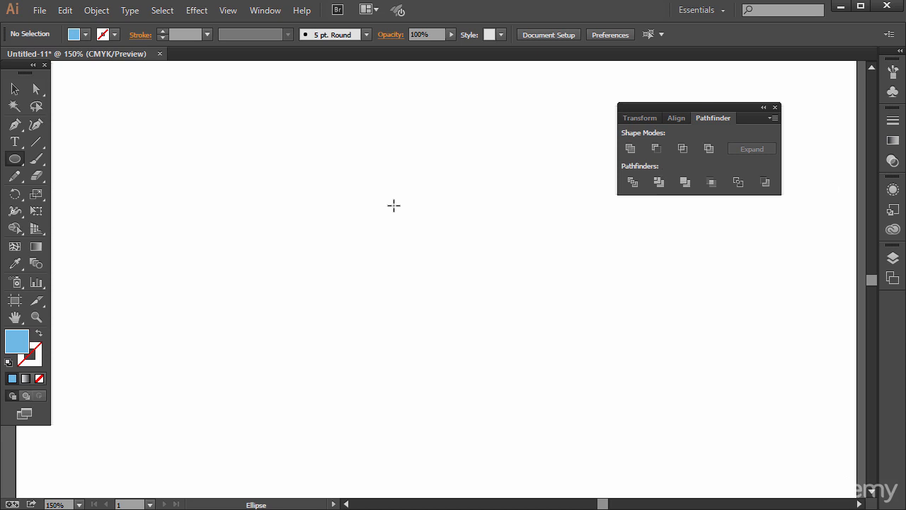
Step: Draw six overlapping light-blue circles of varying sizes that together form a cloud outline
left_click_drag(160, 199, 291, 332)
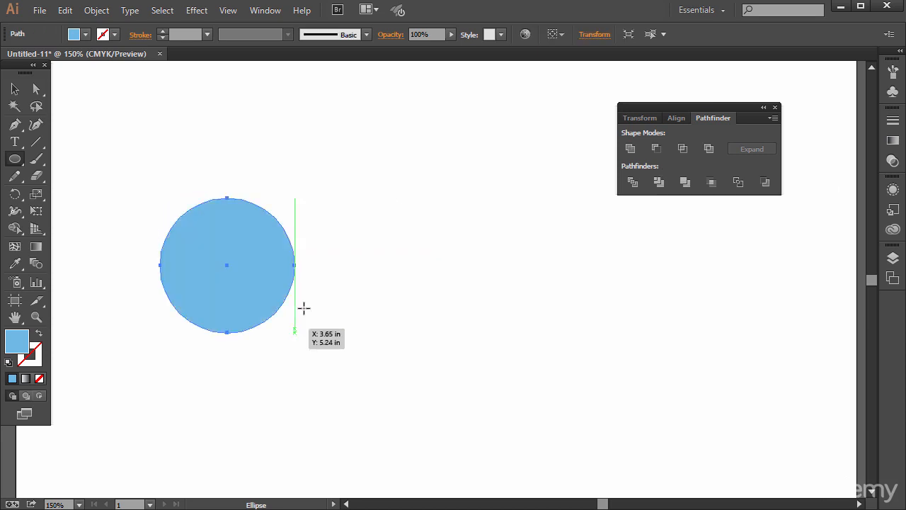
left_click_drag(247, 235, 385, 374)
left_click_drag(243, 142, 386, 286)
left_click_drag(319, 198, 463, 341)
left_click_drag(366, 151, 473, 259)
left_click_drag(408, 194, 521, 305)
left_click(19, 90)
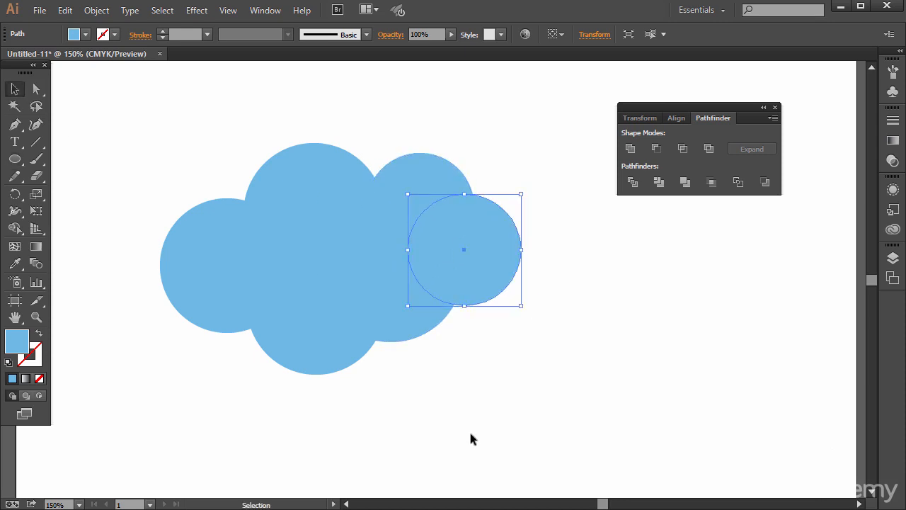
left_click_drag(161, 155, 518, 388)
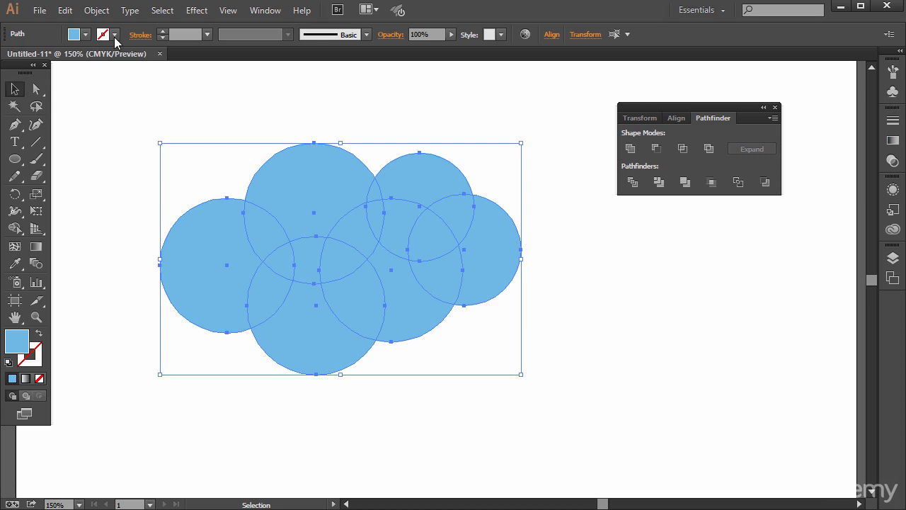
left_click(97, 10)
left_click(566, 312)
left_click(566, 312)
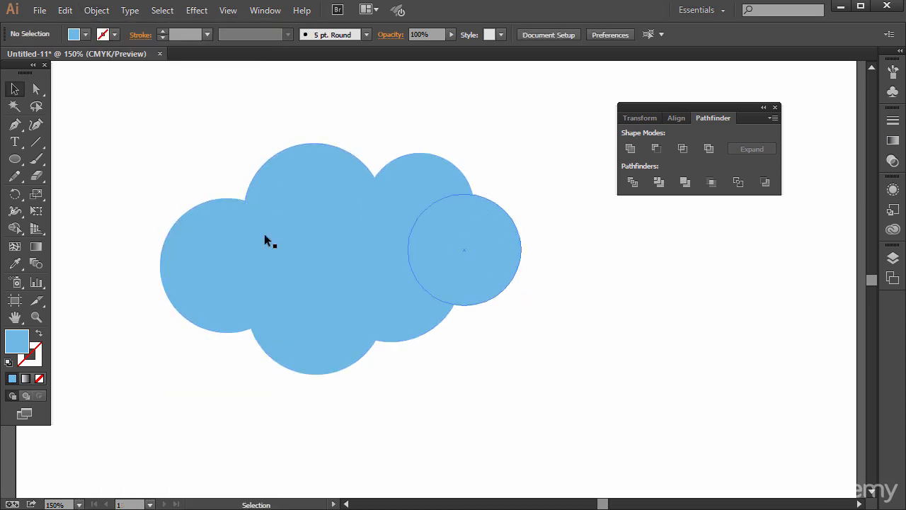
left_click(15, 142)
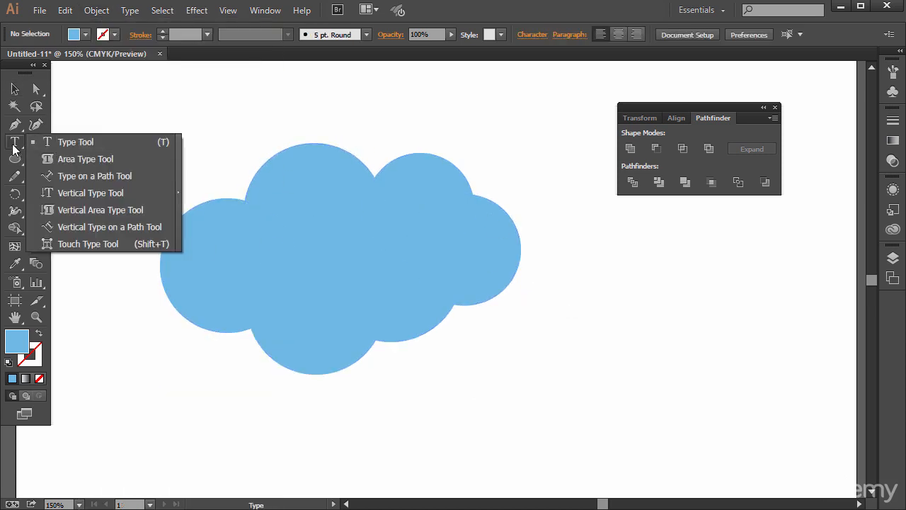
left_click(61, 177)
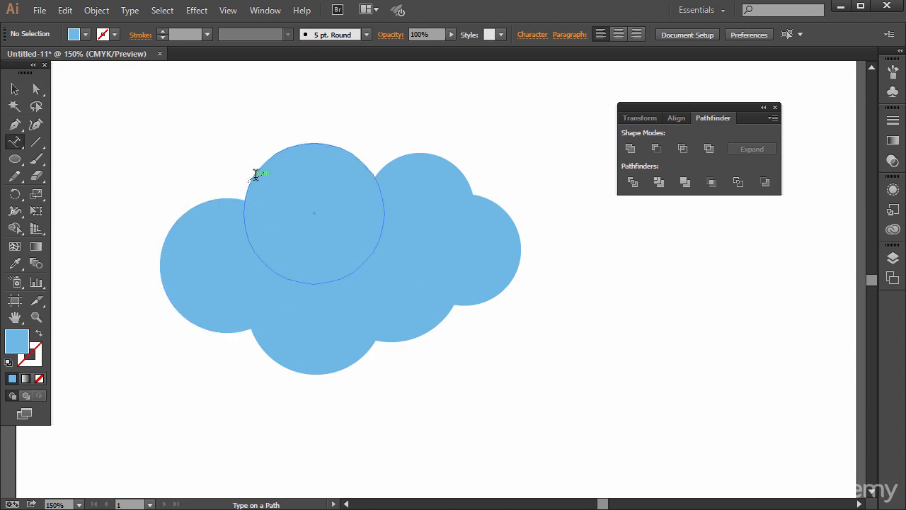
left_click(14, 88)
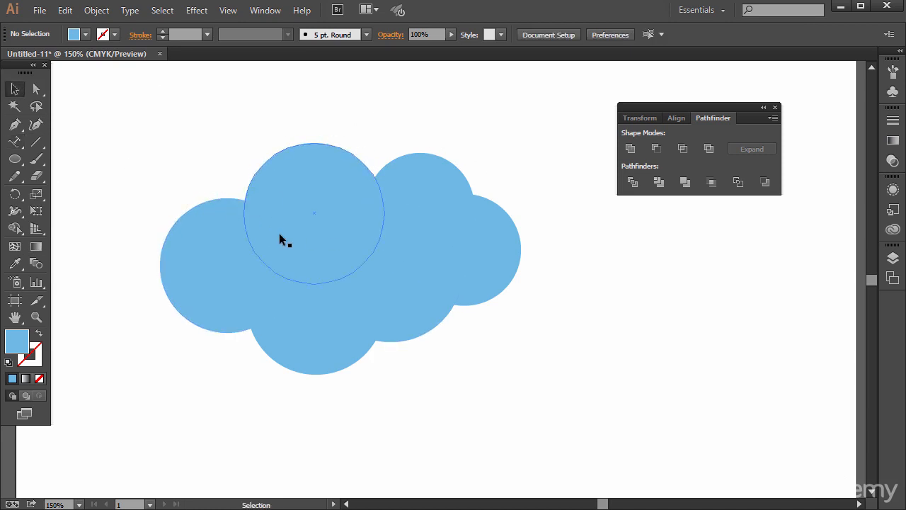
Step: Unite all six circles into a single cloud shape and move it slightly down and to the right
left_click_drag(176, 118, 526, 396)
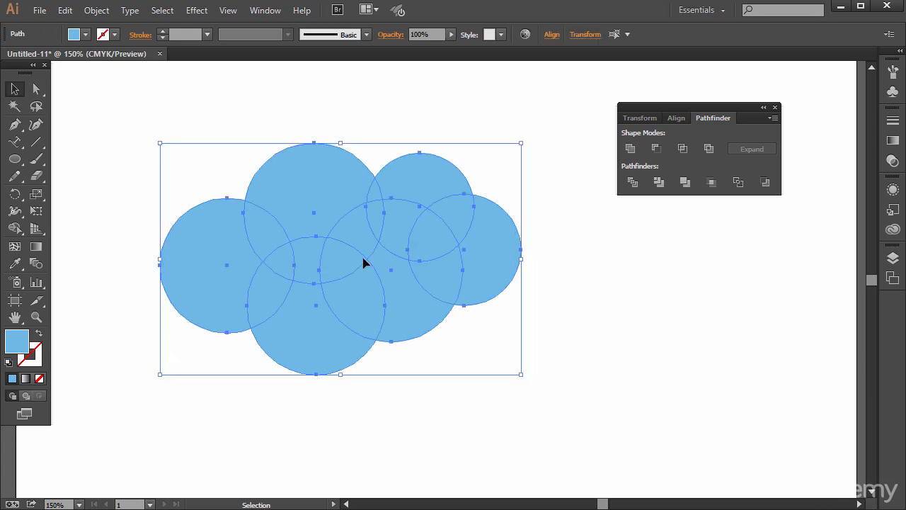
left_click(627, 148)
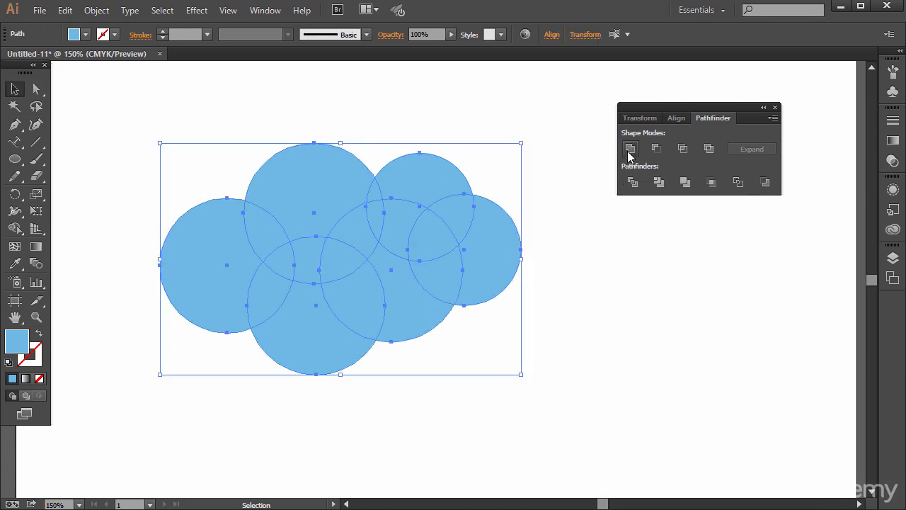
left_click(437, 110)
left_click_drag(289, 196, 288, 224)
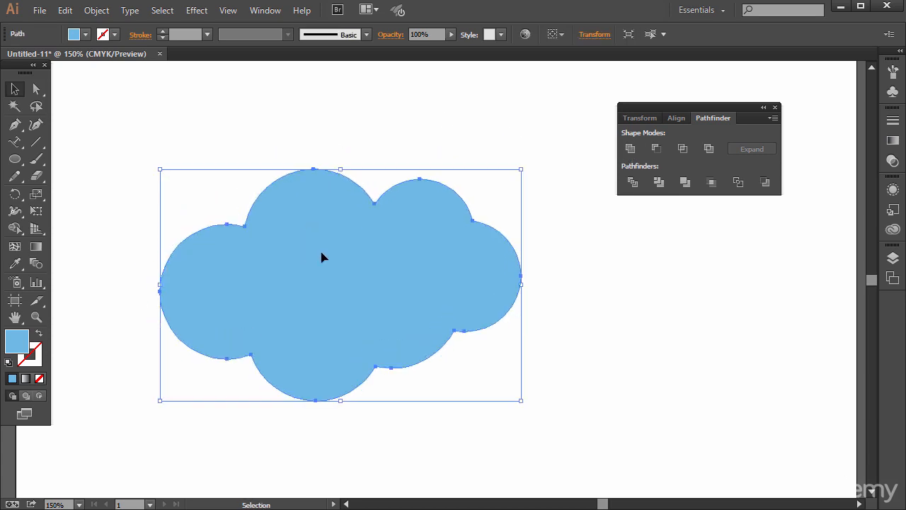
left_click_drag(324, 257, 361, 257)
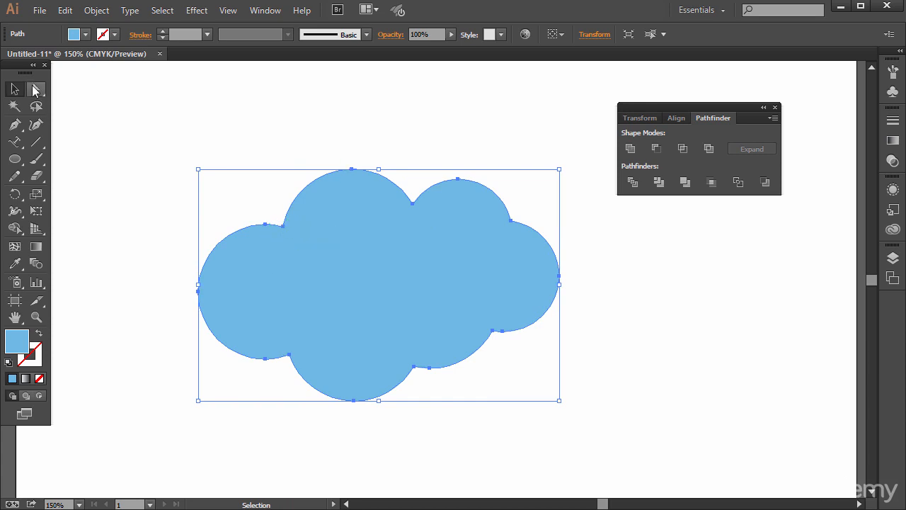
Step: Reshape the cloud by shifting the anchor point at its upper-left notch with the Direct Selection tool
left_click_drag(36, 88, 168, 107)
left_click_drag(281, 231, 295, 241)
key("ctrl+z")
key("ctrl+z")
key("a")
left_click(255, 191)
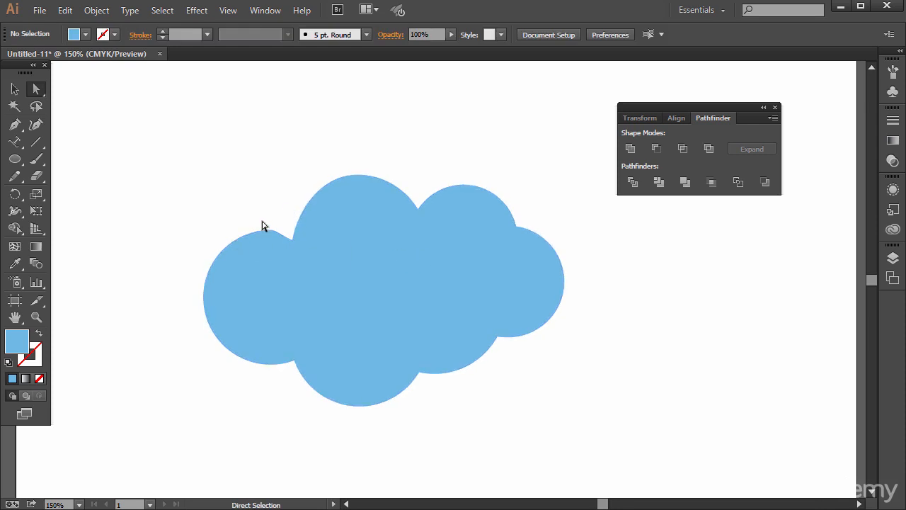
Step: Duplicate the cloud and place the copy offset up and to the left, overlapping the original
key("v")
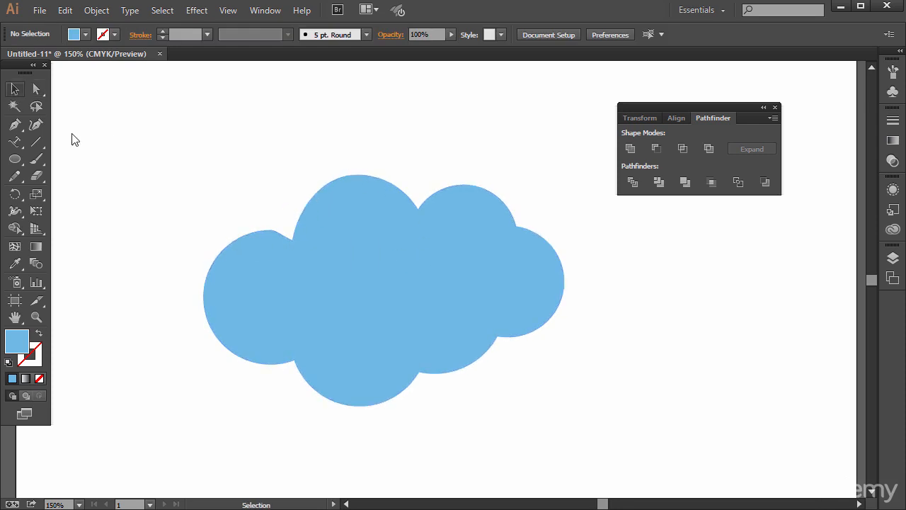
left_click(306, 266)
key("a")
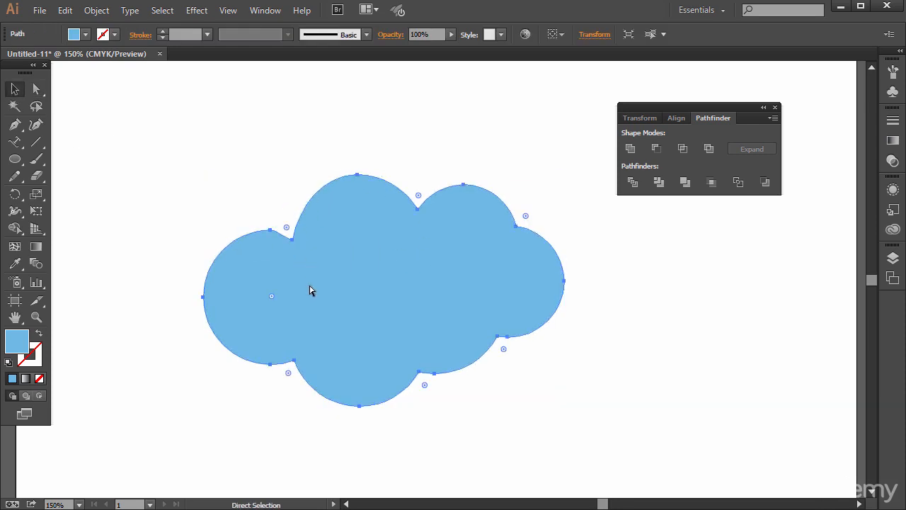
key("ctrl+v")
left_click_drag(394, 226, 321, 191)
Step: Add type on a path along the copied cloud's outline, using repeated "sdfg" as filler text
left_click(21, 140)
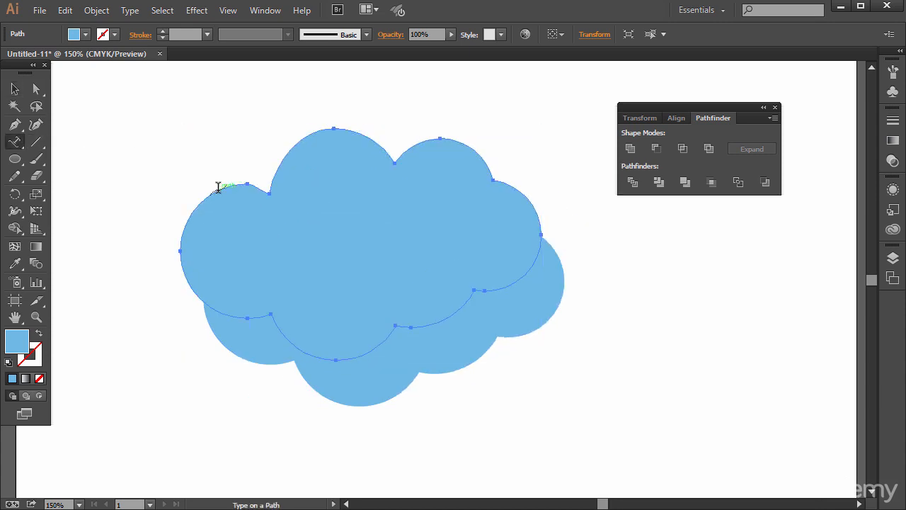
left_click(218, 188)
type("sdfgsdfgsdfgsdfgsdfgsdfgsdfgsdfgsdfgsdfgsdfgsdfgsdfgsdfgsdfg")
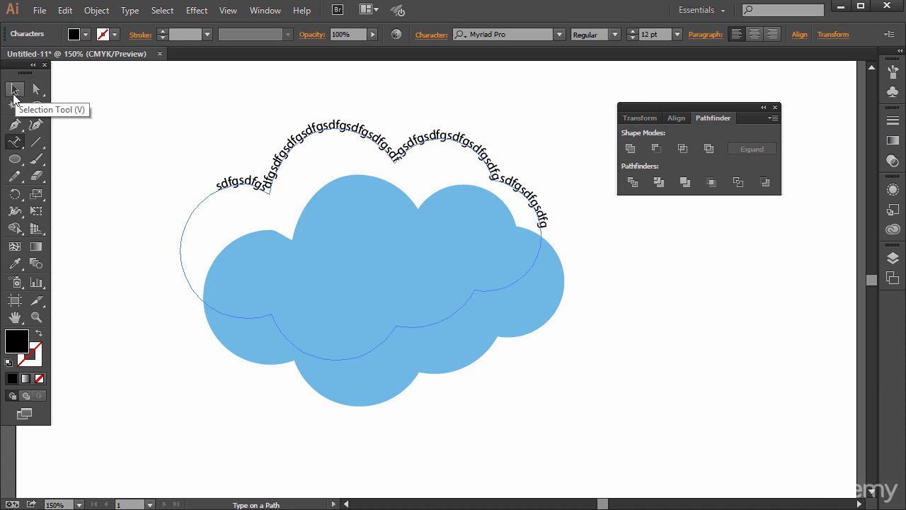
left_click(14, 95)
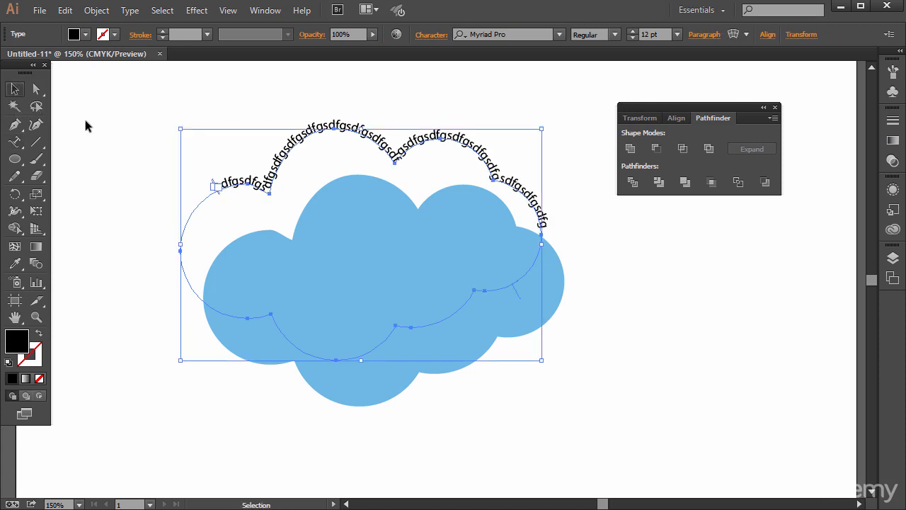
Step: Clear the path text and the remaining cloud from the artboard
left_click_drag(301, 145, 328, 186)
left_click(307, 163)
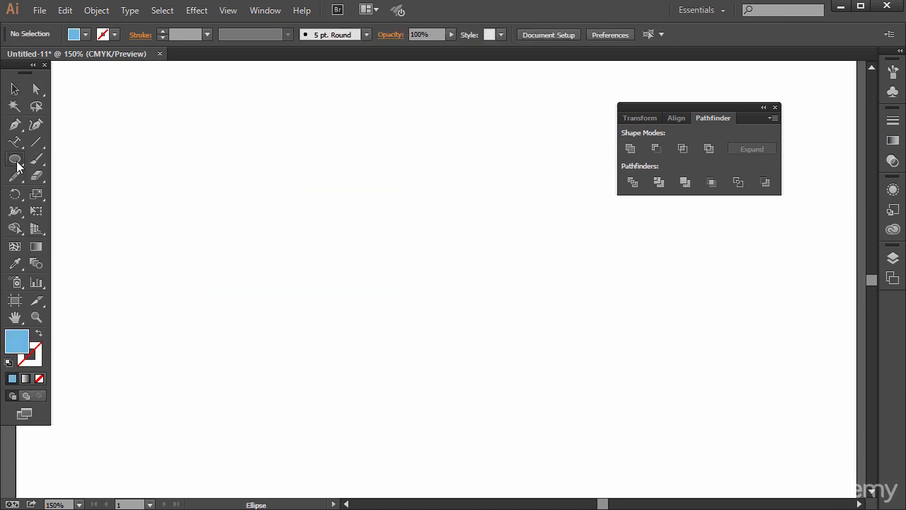
Step: Draw a large light-blue circle and a seven-pointed star over it, with its tips extending past the circle's edge
left_click_drag(14, 159, 70, 186)
left_click_drag(224, 155, 402, 352)
left_click_drag(15, 158, 77, 227)
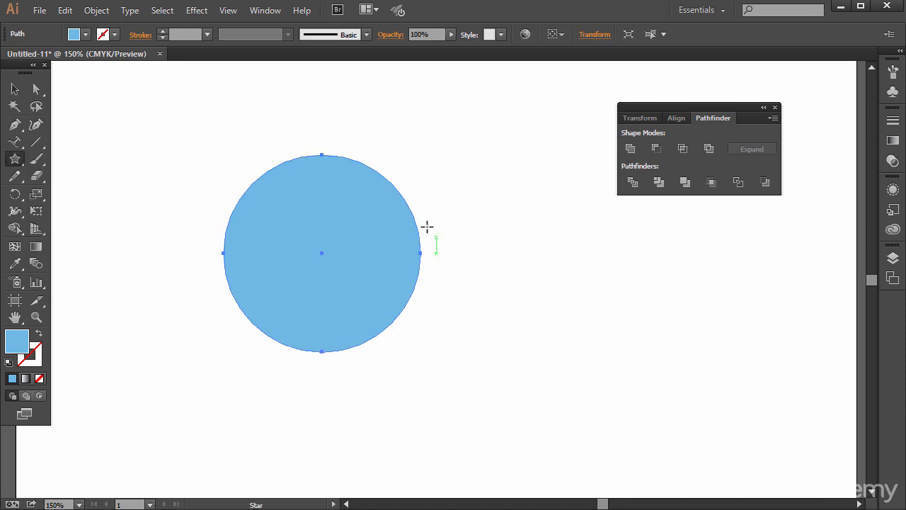
left_click_drag(283, 180, 289, 228)
Step: Unite the overlapping circle and star into one spiked shape
key("v")
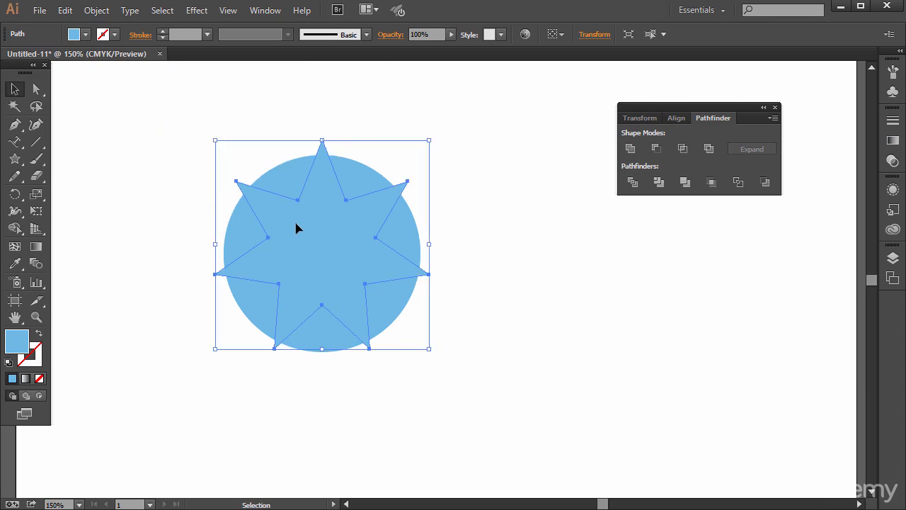
left_click_drag(182, 154, 409, 346)
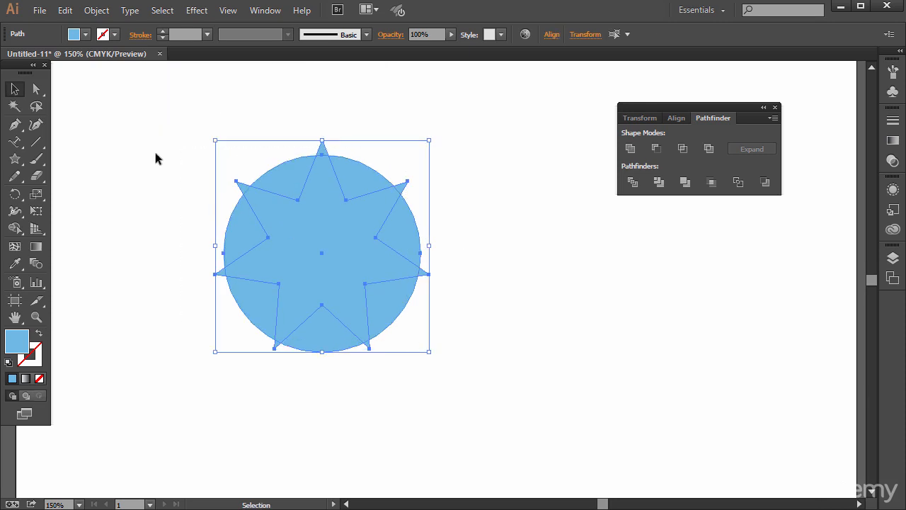
left_click(629, 149)
left_click(513, 202)
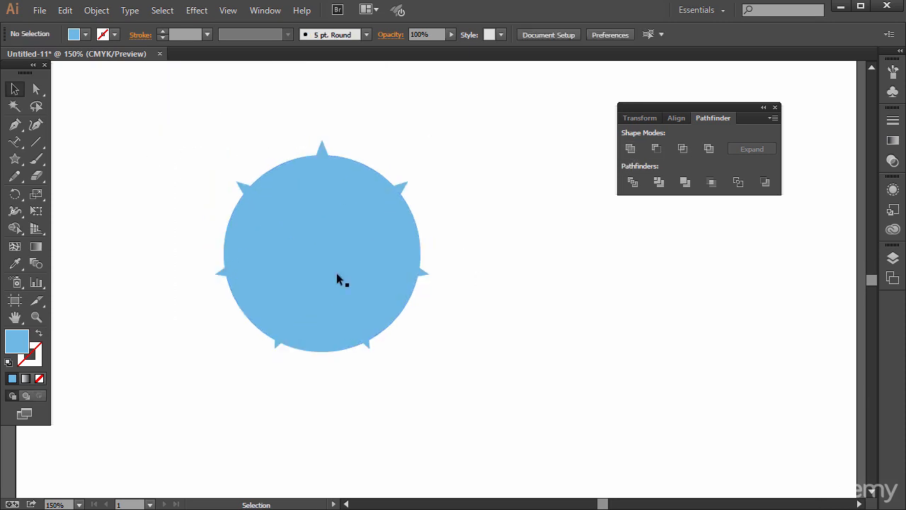
Step: Delete the merged circle-and-star shape
left_click_drag(315, 275, 363, 300)
key("Delete")
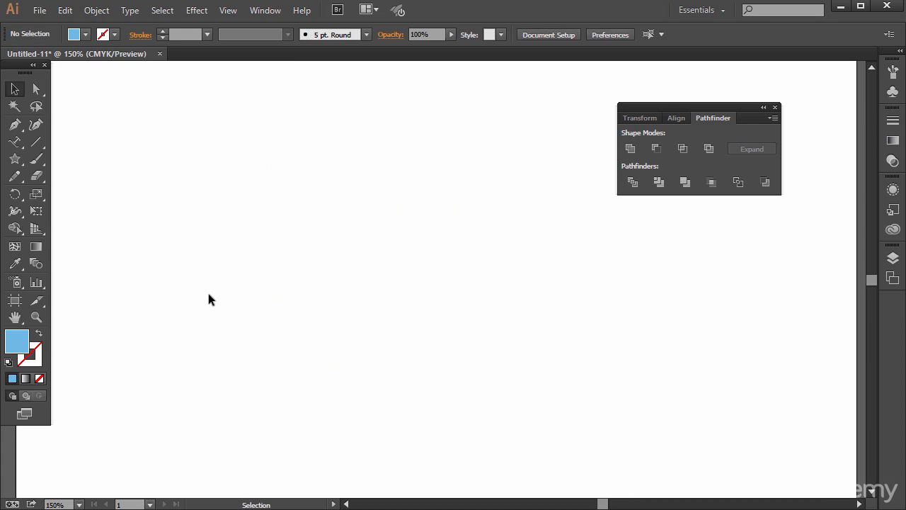
Step: Add the text "SURF" on the empty artboard and set its font to Impact
left_click_drag(13, 145, 78, 139)
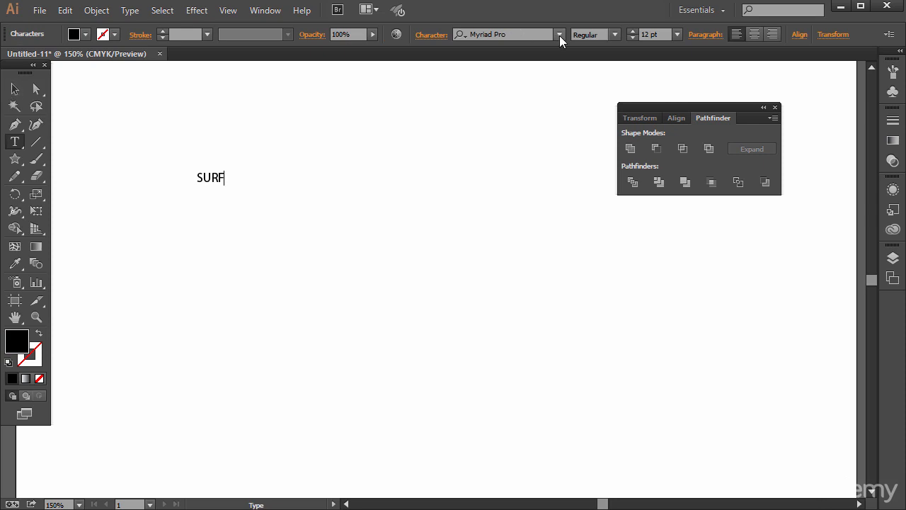
key("ctrl+a")
left_click(558, 35)
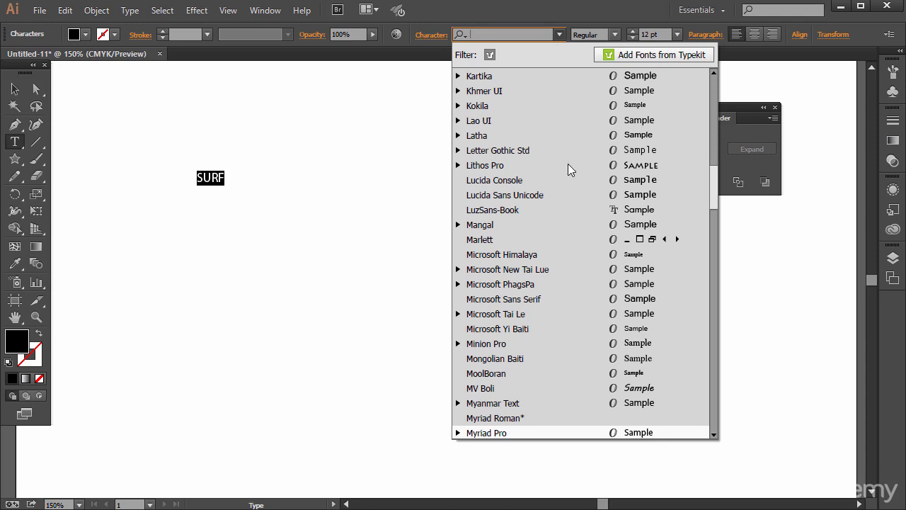
scroll(591, 308, "up", 3)
left_click(540, 162)
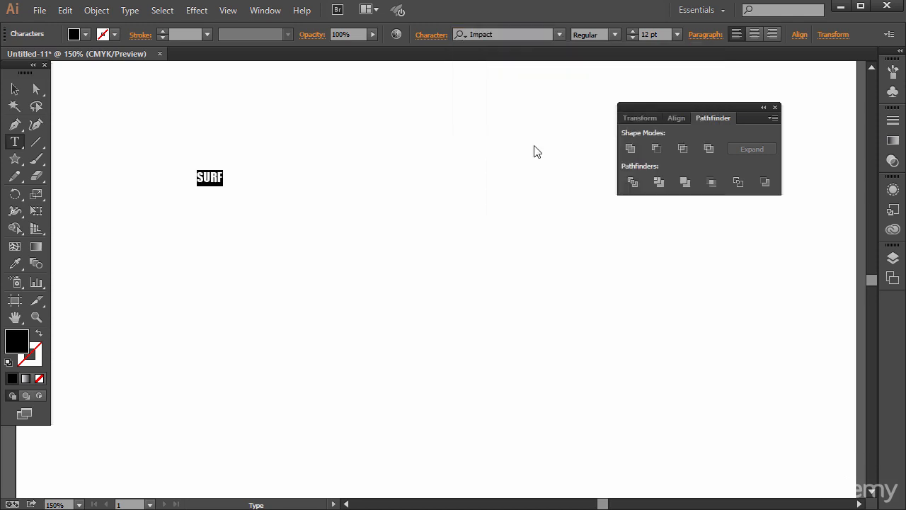
Step: Enlarge the "SURF" text to about 135 pt and move it to the upper part of the artboard
left_click(14, 88)
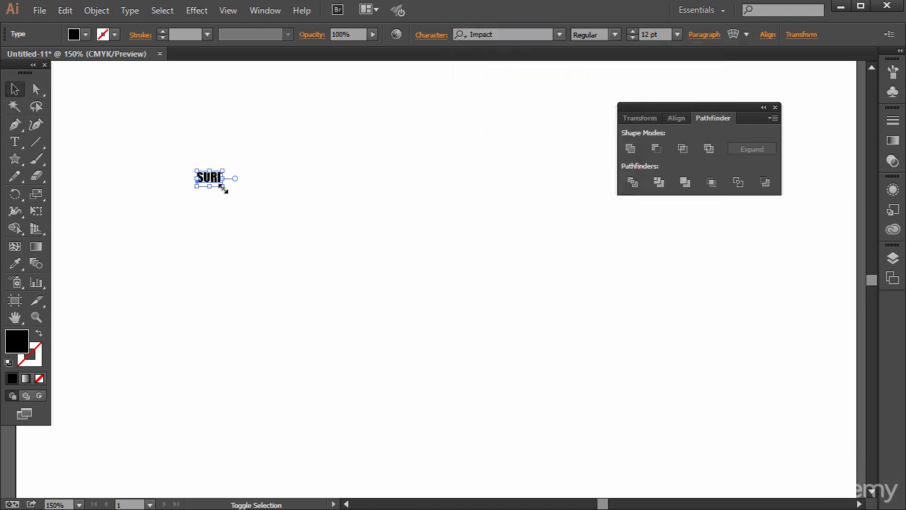
left_click_drag(223, 188, 483, 416)
left_click_drag(347, 234, 394, 160)
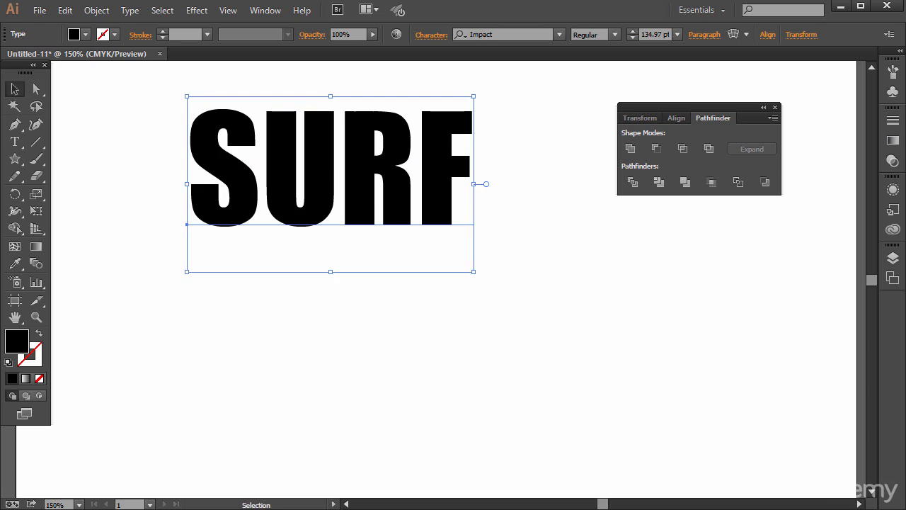
Step: Draw a black wave with the Pen tool under the "SURF" text, with a curling peak and a long tapering tail
left_click(25, 159)
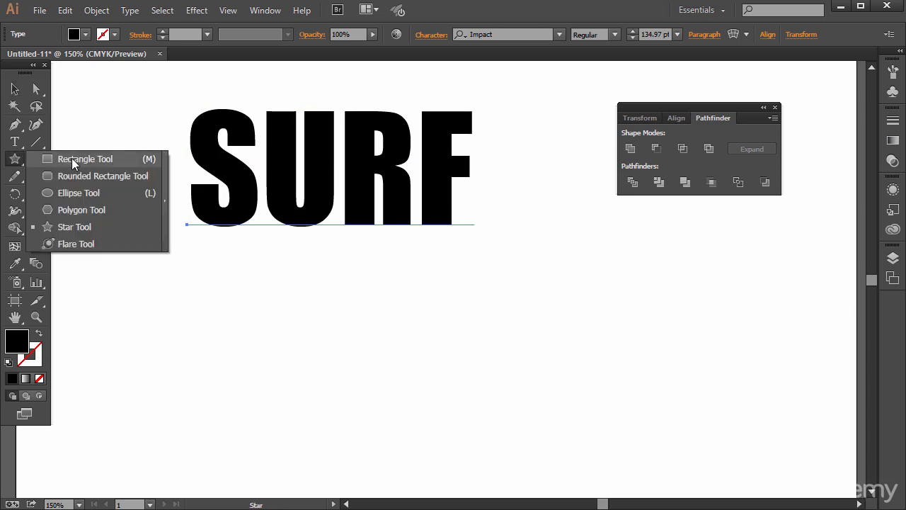
left_click(14, 124)
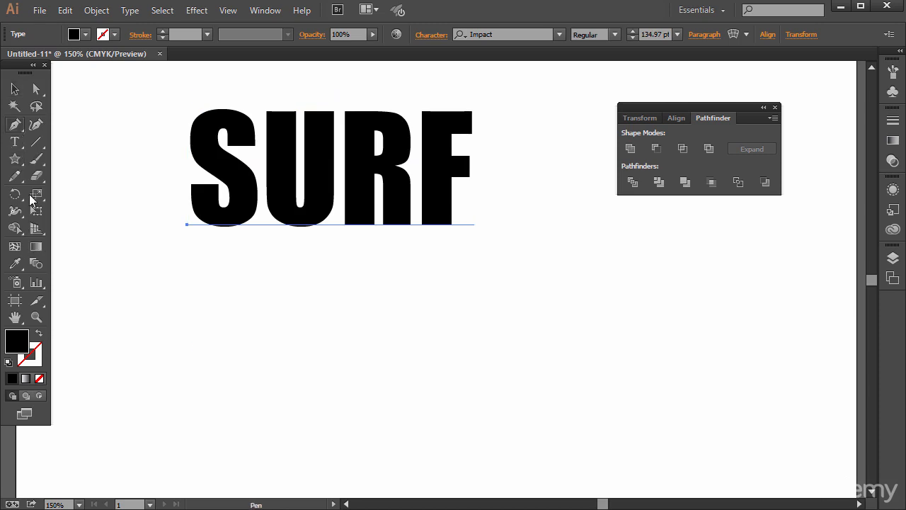
left_click(87, 312)
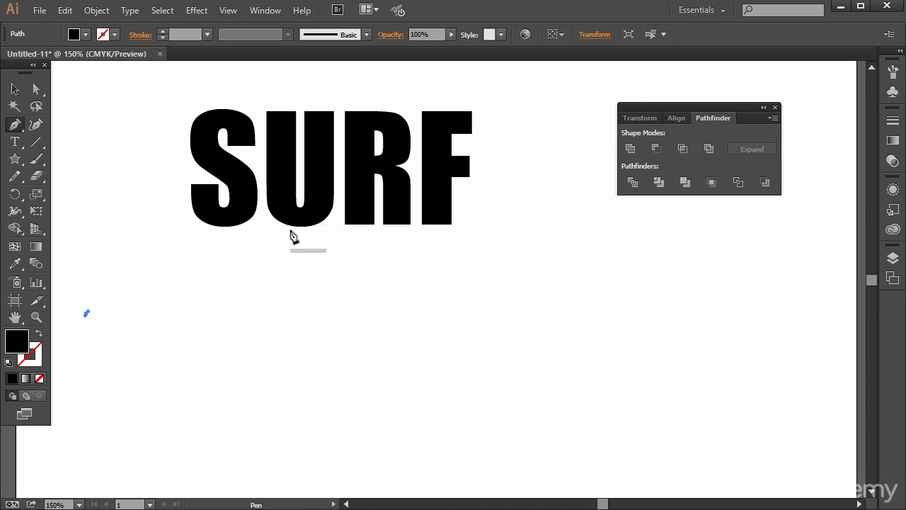
mouse_move(334, 212)
left_mouse_down()
mouse_move(370, 228)
mouse_move(491, 238)
mouse_move(521, 263)
left_mouse_up()
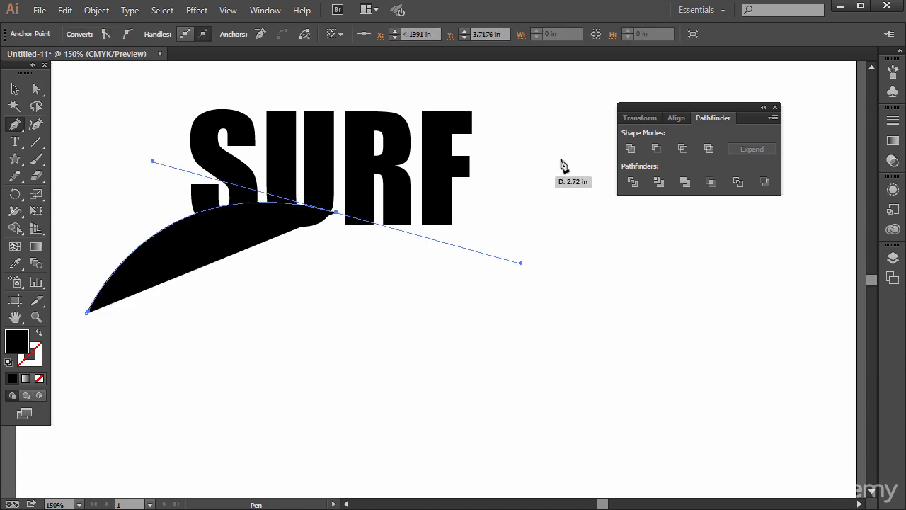
left_click_drag(566, 142, 614, 139)
left_click(607, 133)
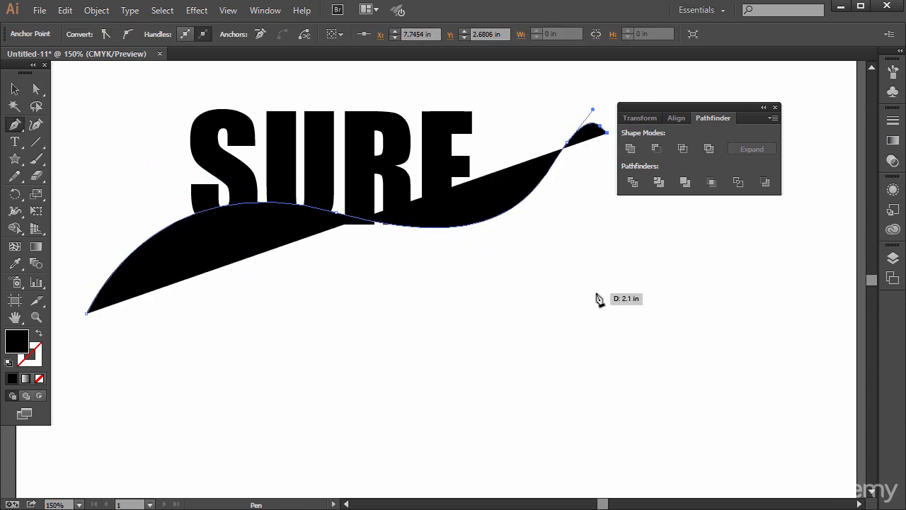
left_click_drag(595, 292, 668, 324)
left_click(828, 335)
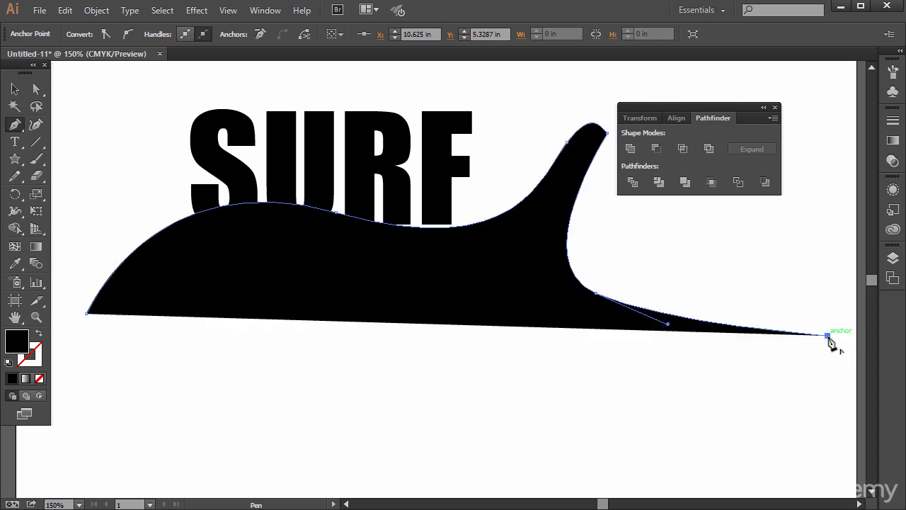
Step: Reposition the "SURF" text so that the bottoms of its letters overlap the top of the wave
left_click(15, 88)
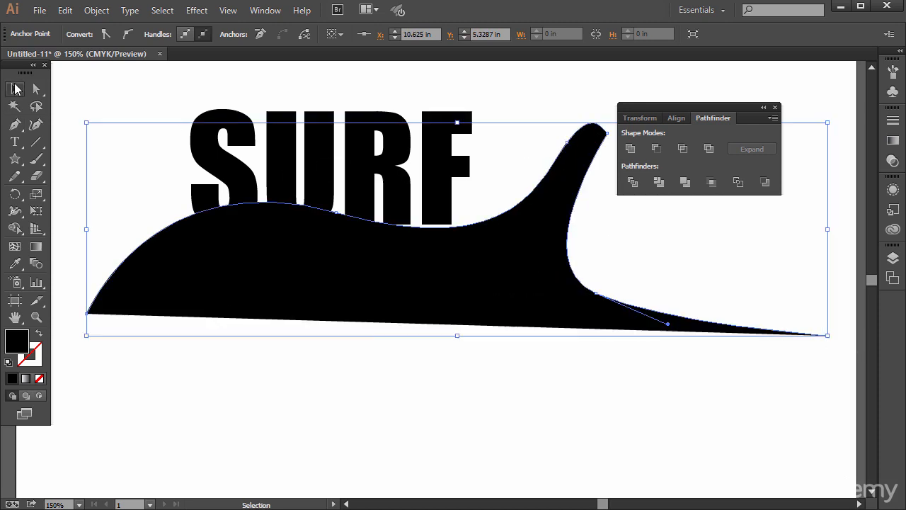
left_click(386, 369)
left_click_drag(382, 161, 431, 180)
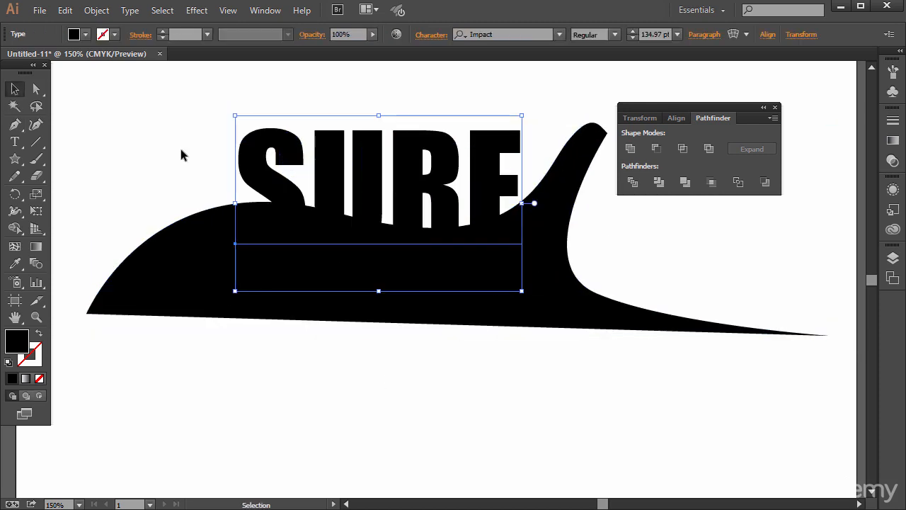
left_click_drag(182, 150, 478, 411)
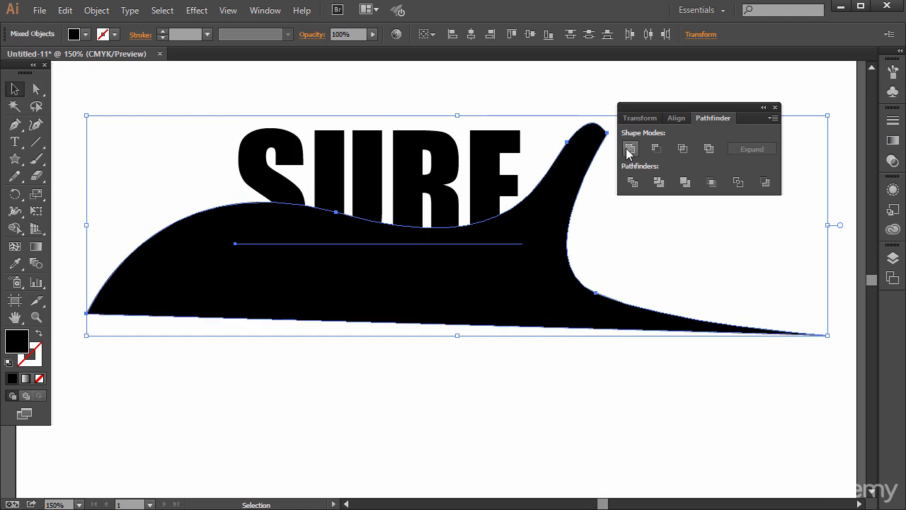
left_click(303, 102)
mouse_move(335, 174)
left_mouse_down()
mouse_move(335, 120)
mouse_move(334, 179)
left_mouse_up()
left_click_drag(391, 171, 401, 151)
Step: Convert the "SURF" text to outlines and shift the lettering slightly along the wave
right_click(417, 146)
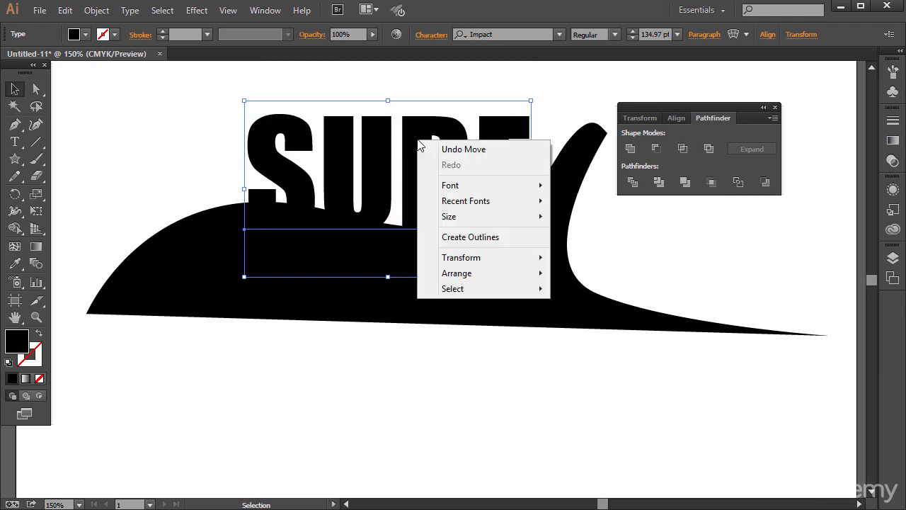
left_click(467, 236)
left_click(179, 152)
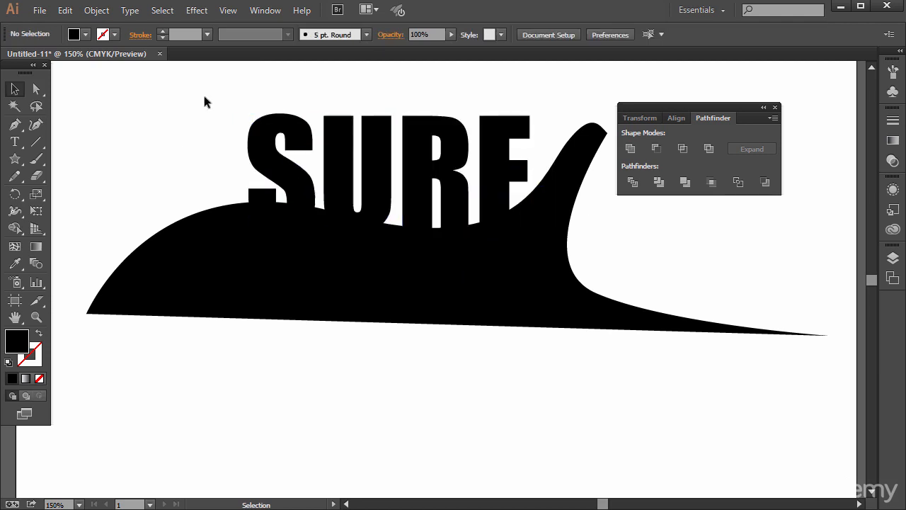
left_click_drag(205, 102, 500, 163)
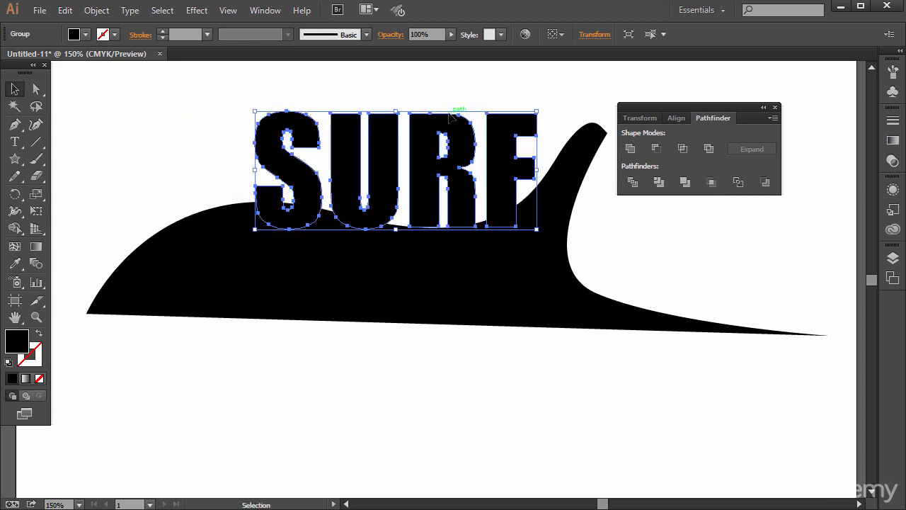
left_click(103, 75)
Step: Offset individual letters vertically along the wave, moving the R lower and the F and S slightly higher
left_click_drag(442, 149, 442, 157)
left_click(429, 97)
left_click_drag(500, 165, 501, 162)
left_click_drag(300, 172, 300, 165)
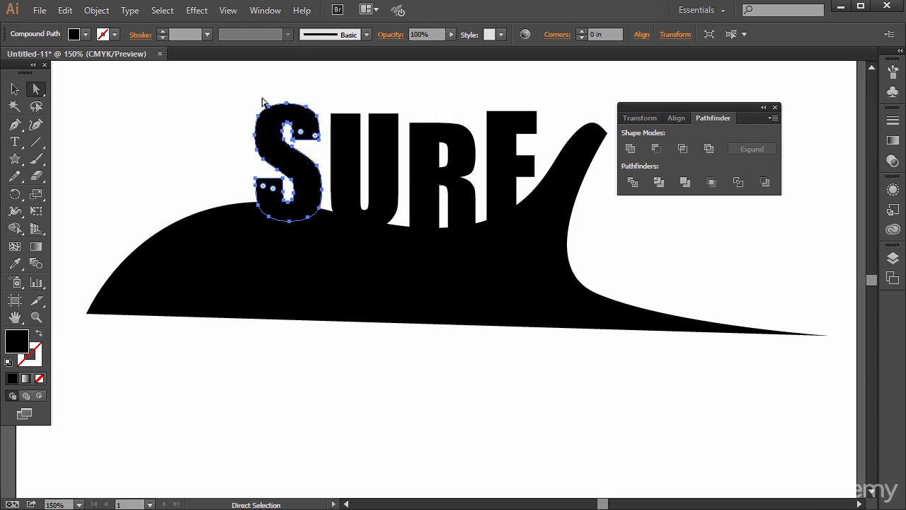
left_click(203, 148)
left_click(17, 92)
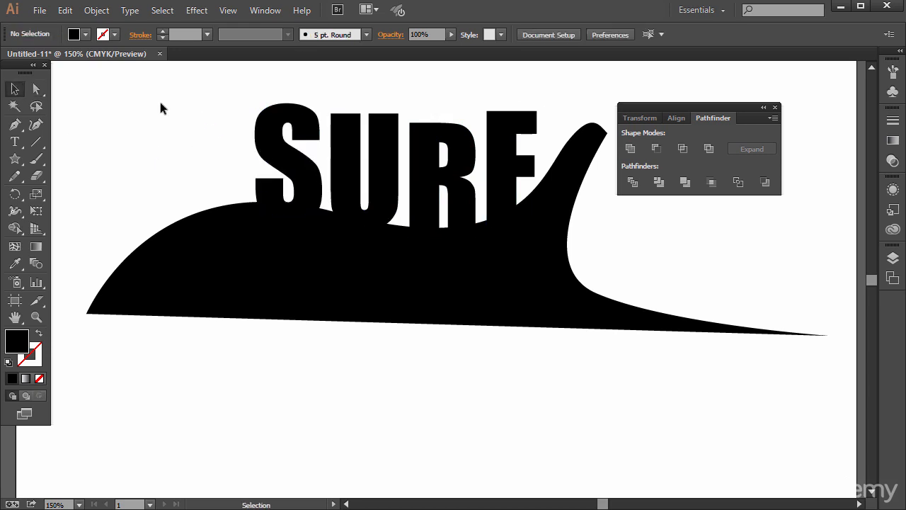
Step: Unite the "SURF" letters and the wave into one shape and move it a little lower on the artboard
left_click_drag(149, 106, 671, 370)
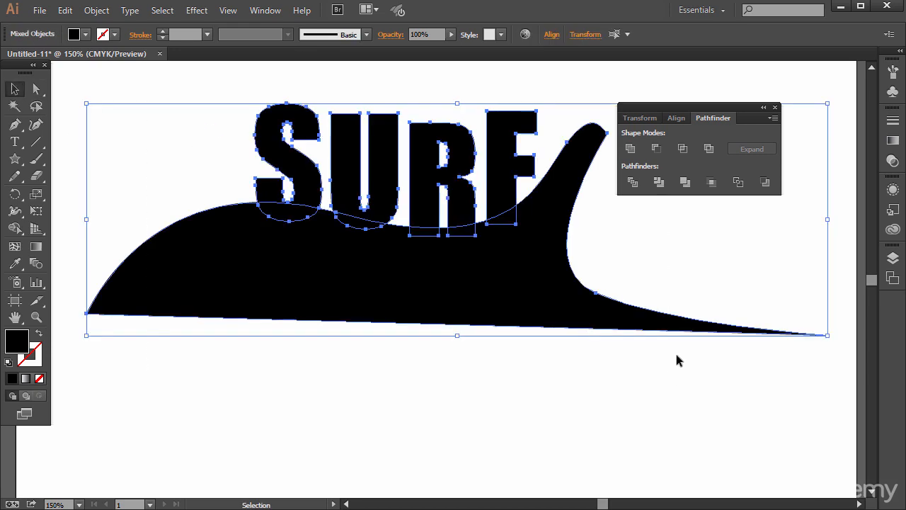
left_click(630, 148)
left_click(583, 408)
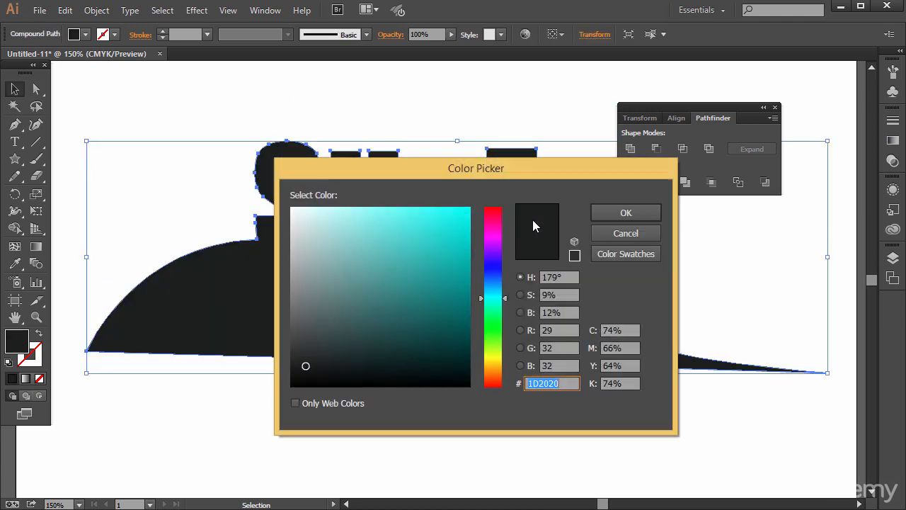
Step: Fill the united surf shape with the blue #134EE2
left_click(446, 250)
left_click(493, 277)
left_click(455, 227)
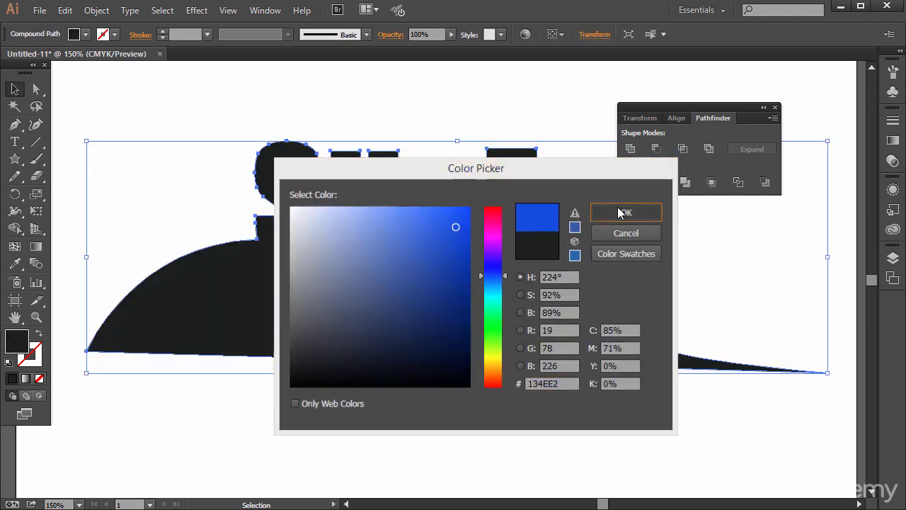
left_click(625, 212)
left_click(521, 135)
left_click(522, 281)
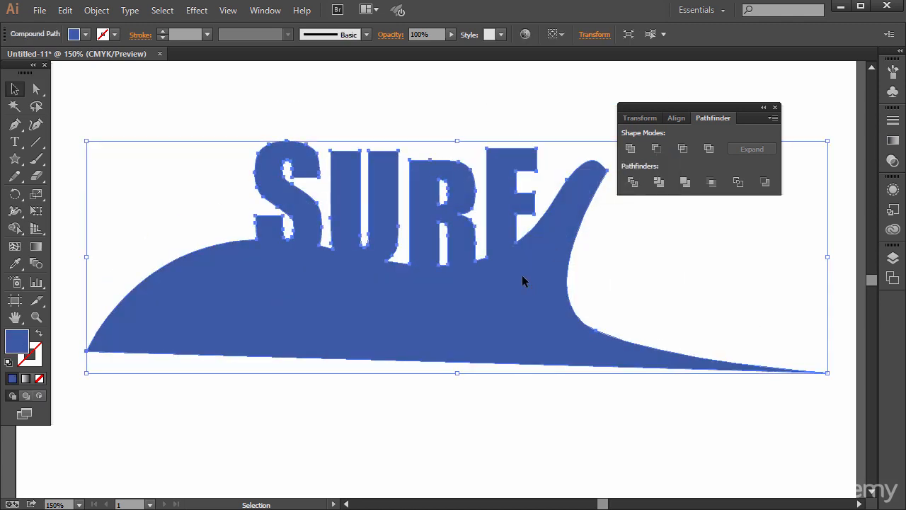
Step: Delete the blue surf shape and draw two large circles side by side, overlapping slightly
key("Delete")
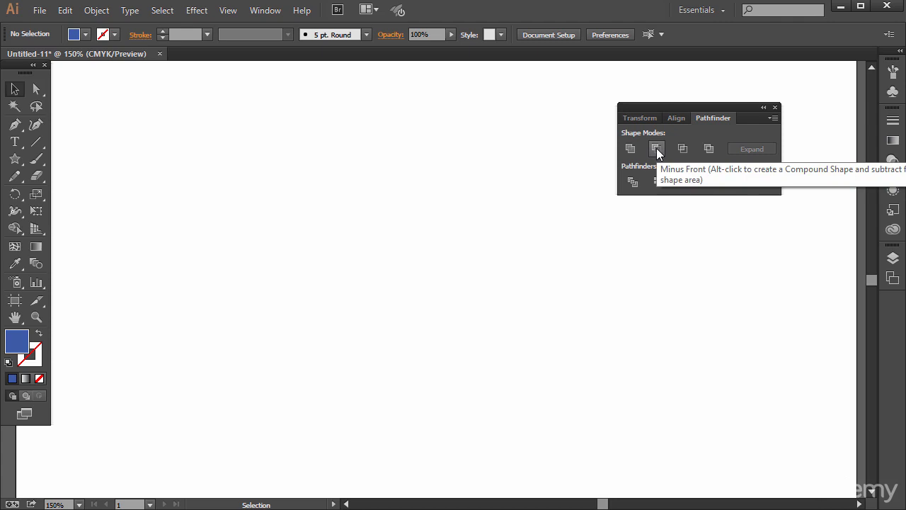
left_click(16, 158)
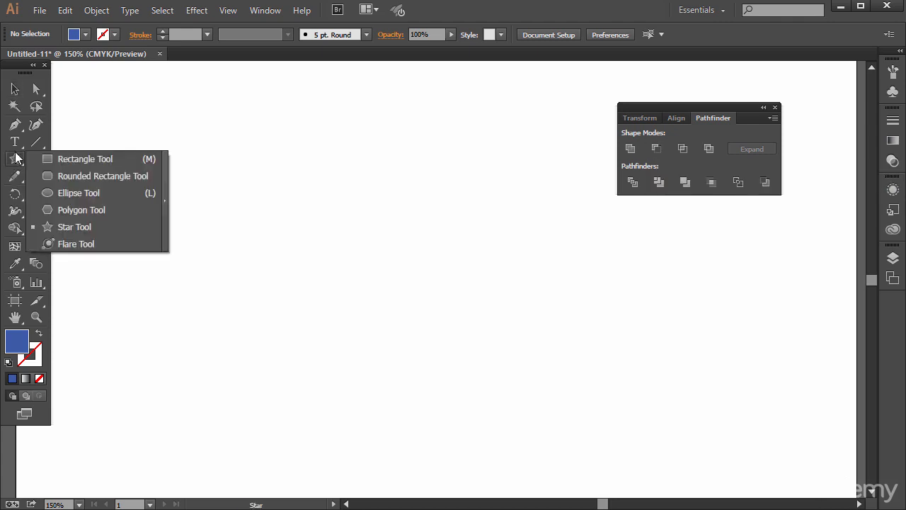
left_click(50, 193)
left_click_drag(128, 175, 351, 399)
left_click_drag(298, 152, 531, 386)
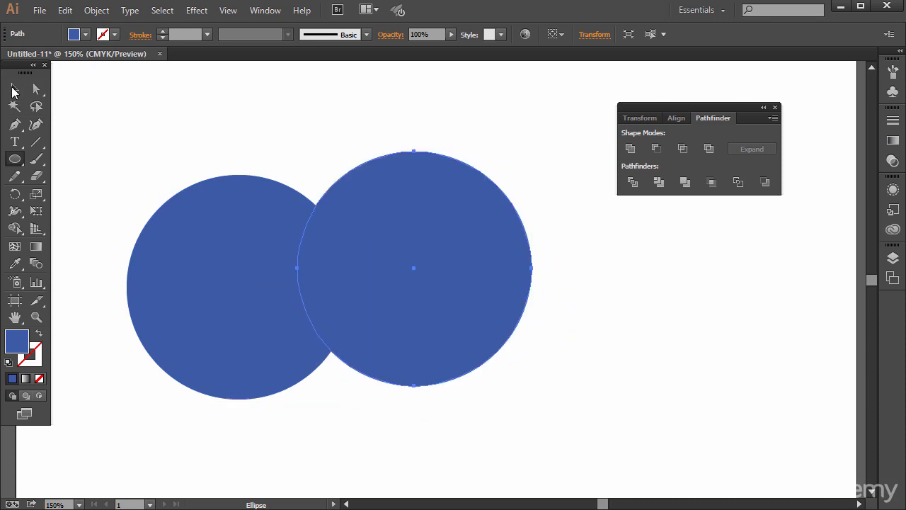
left_click(14, 91)
left_click_drag(371, 214, 369, 234)
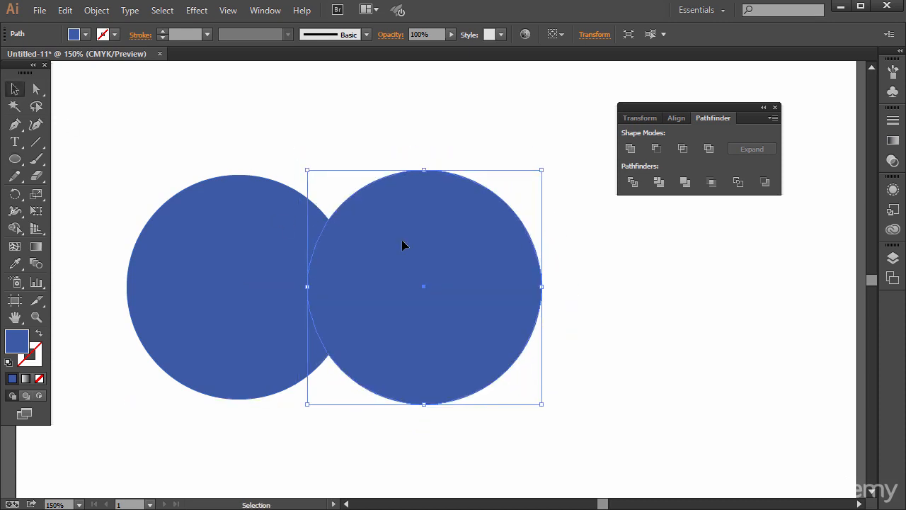
Step: Try Minus Front and Intersect in turn on the two selected circles, undoing each operation
left_click(238, 256)
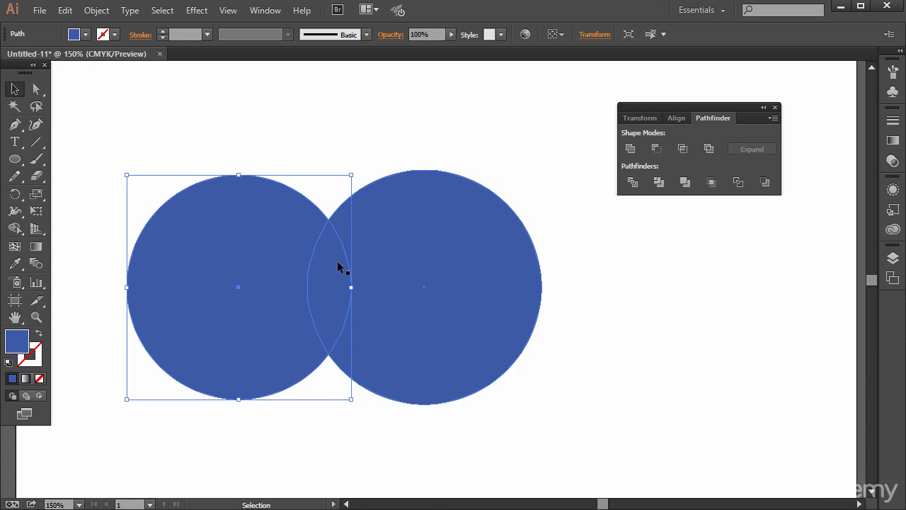
left_click(327, 146)
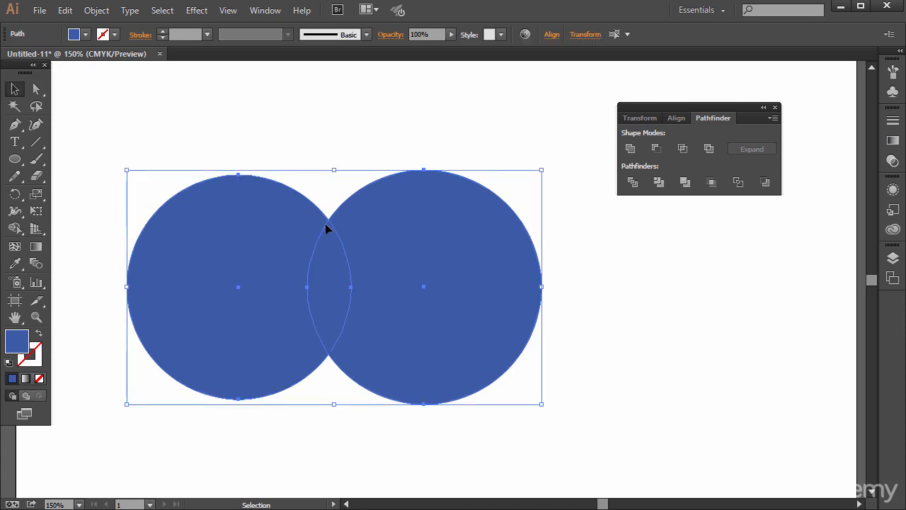
left_click(656, 149)
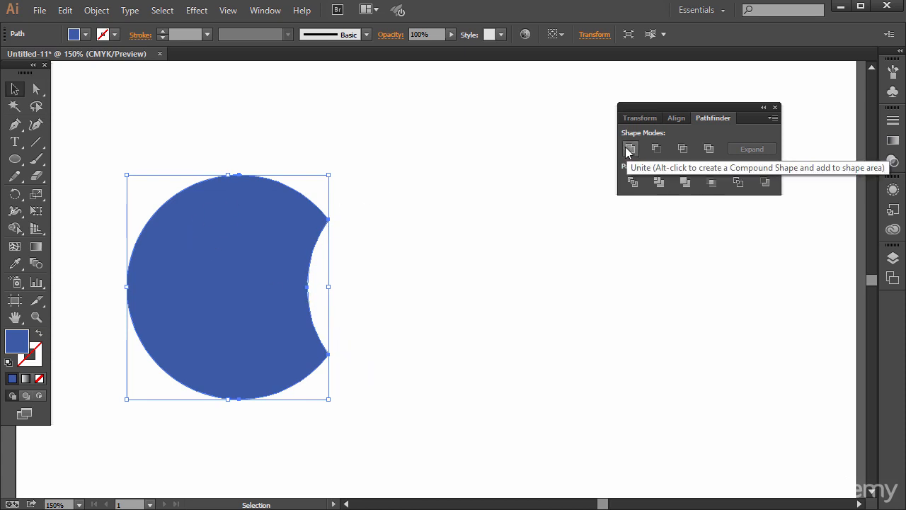
key("ctrl+z")
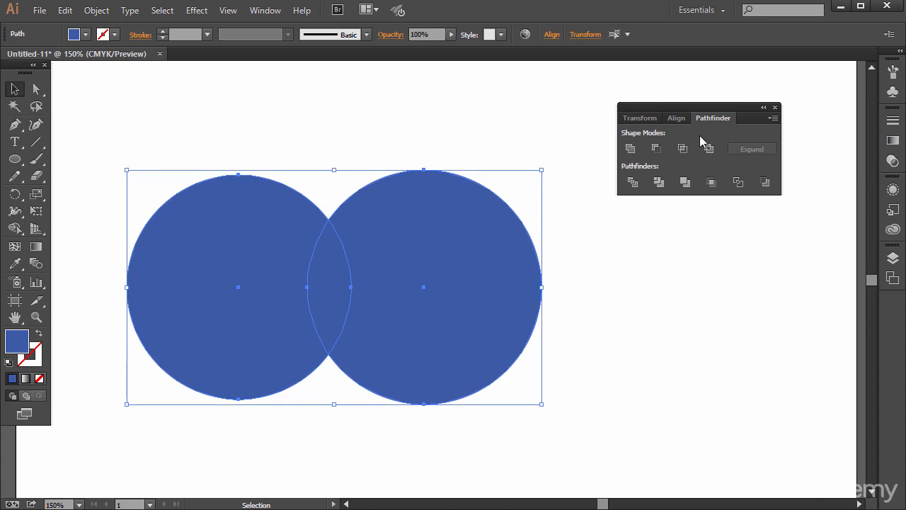
left_click(682, 149)
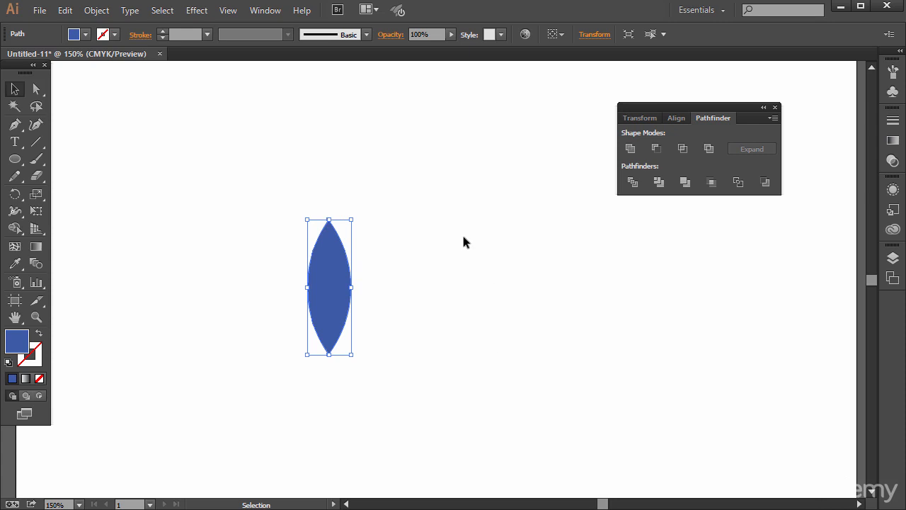
key("ctrl+z")
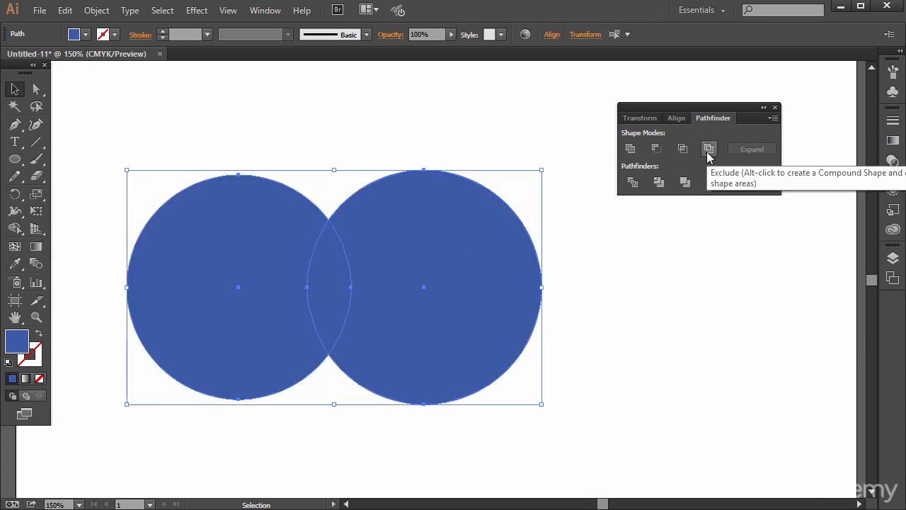
Step: Exclude the overlap of the two circles and pull their shared corner points apart at both ends of the gap
left_click(709, 151)
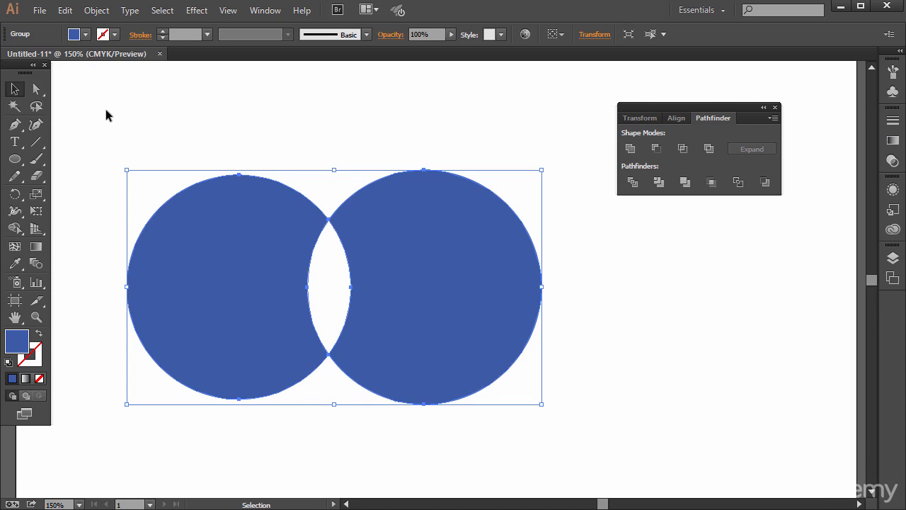
left_click(39, 92)
left_click(286, 146)
mouse_move(329, 218)
left_mouse_down()
mouse_move(323, 198)
mouse_move(342, 177)
mouse_move(330, 218)
mouse_move(328, 203)
left_mouse_up()
mouse_move(329, 356)
left_mouse_down()
mouse_move(320, 363)
mouse_move(329, 368)
left_mouse_up()
left_click(520, 437)
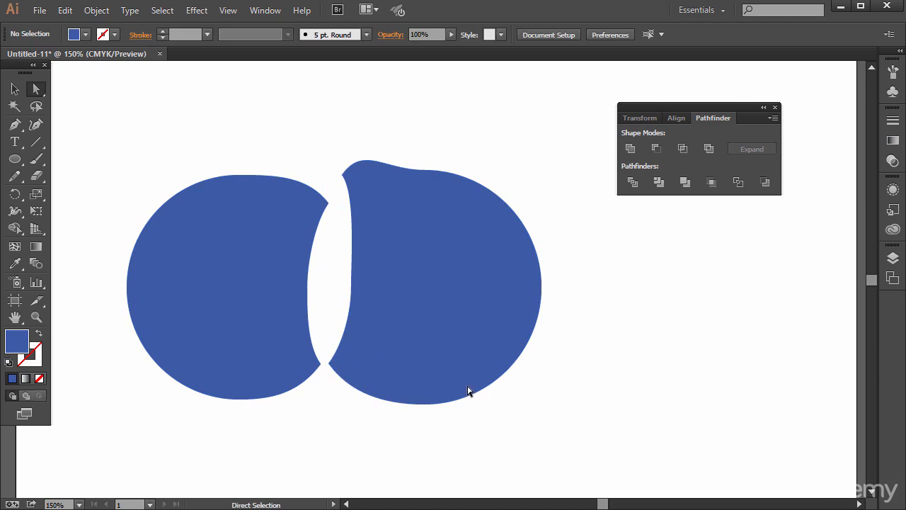
Step: Delete both reshaped circle pieces from the artboard
left_click(14, 88)
left_click_drag(135, 101, 512, 381)
key("Delete")
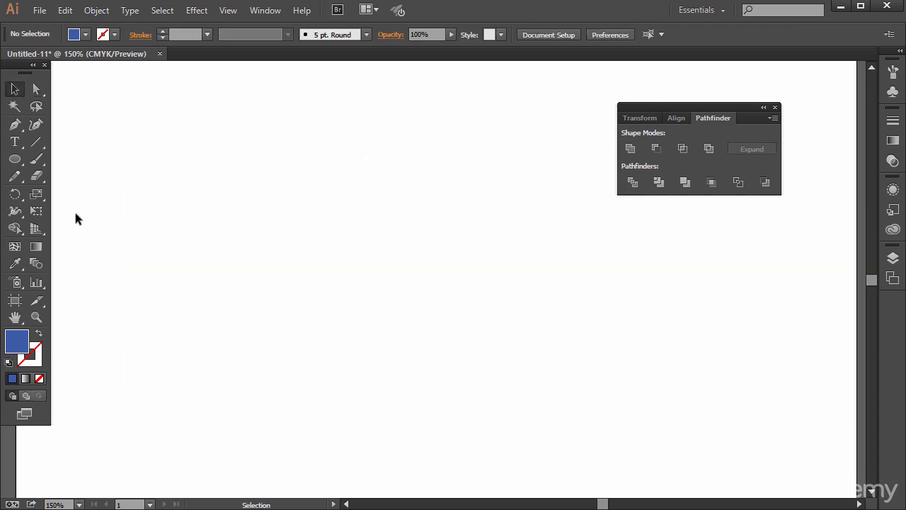
Step: Draw two new blue circles of similar size side by side, overlapping slightly, for the next demonstration
left_click(14, 159)
left_click_drag(176, 225, 376, 425)
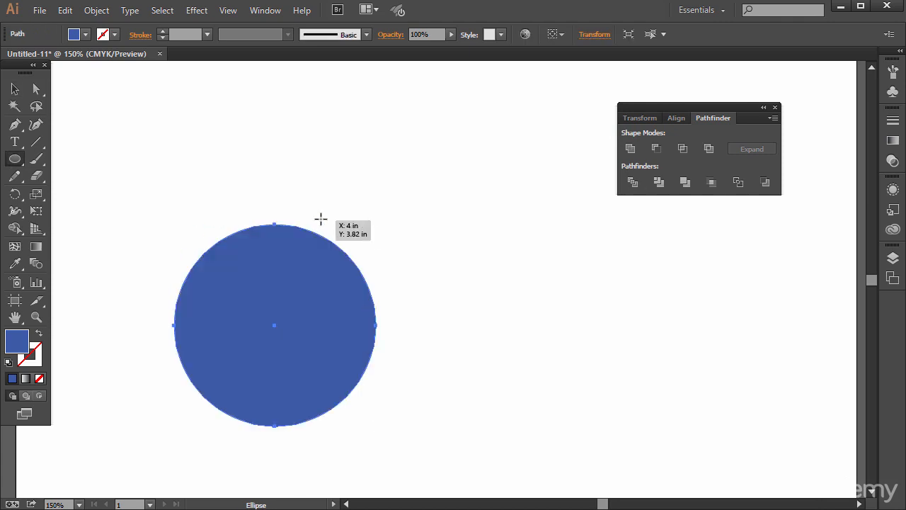
left_click_drag(326, 225, 523, 422)
key("v")
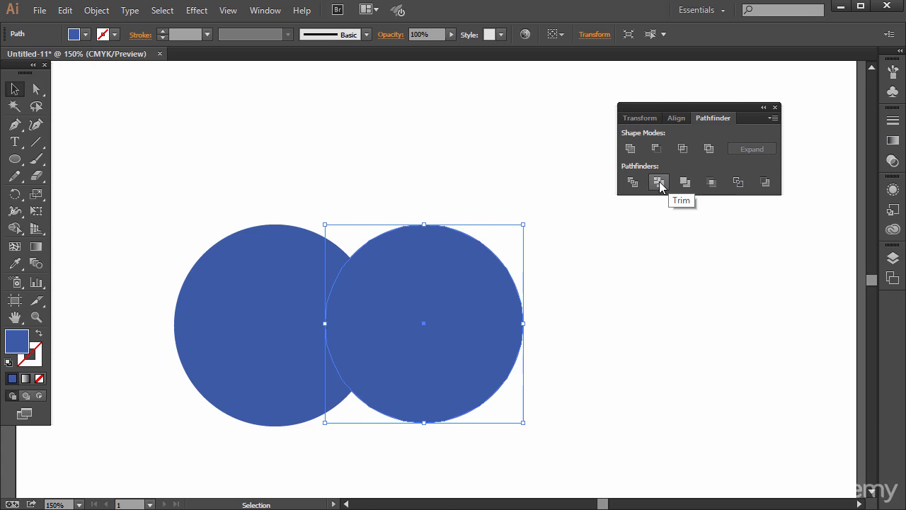
Step: Give both overlapping circles a blue stroke in colour 1A71D8
left_click_drag(206, 178, 479, 389)
left_click(40, 354)
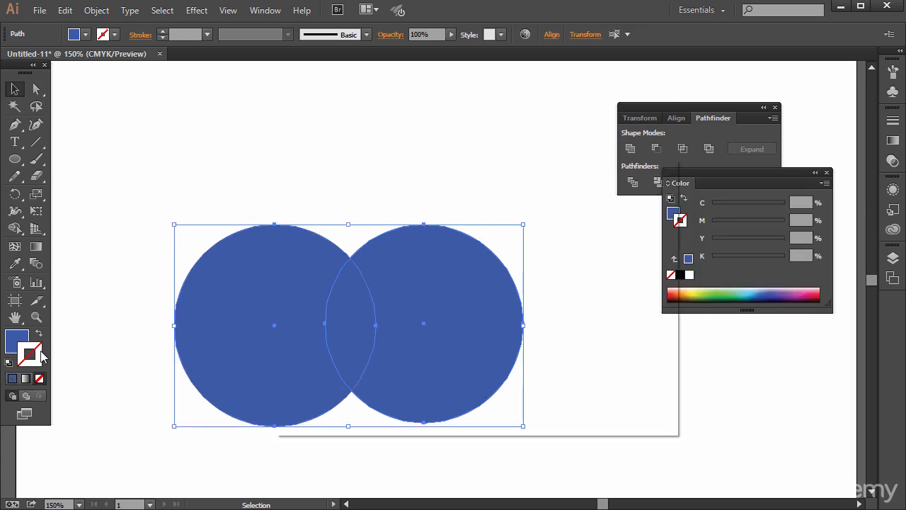
double_click(41, 357)
left_click(495, 280)
left_click(448, 234)
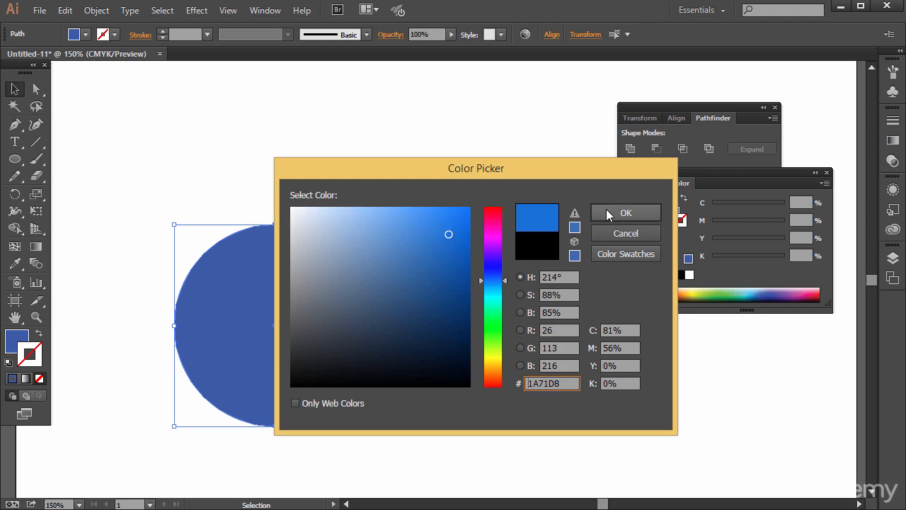
left_click(609, 214)
Step: Set the stroke weight of both circles to 12 pt and recolour the stroke bright yellow
left_click(206, 35)
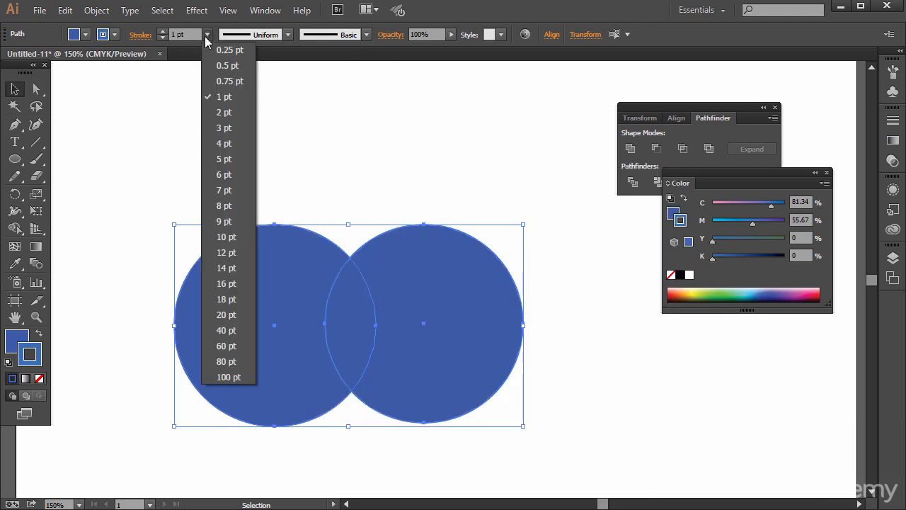
left_click(226, 252)
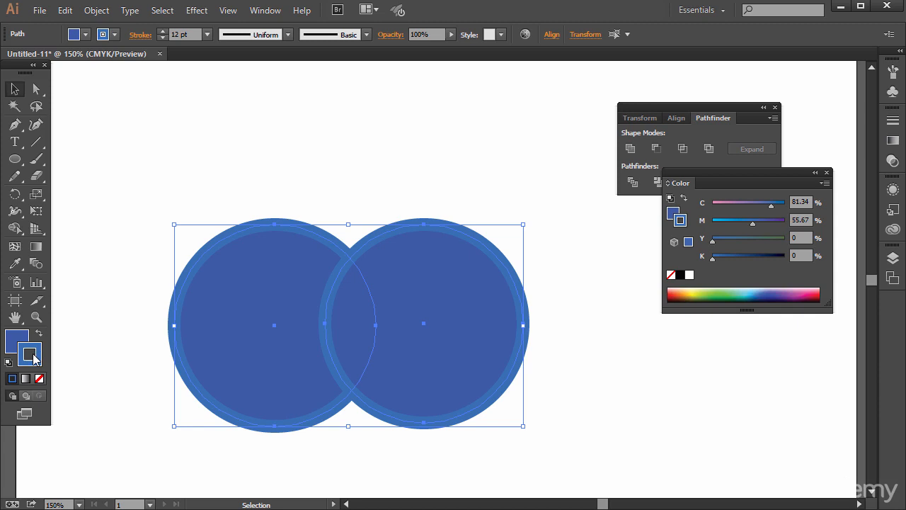
left_click(697, 296)
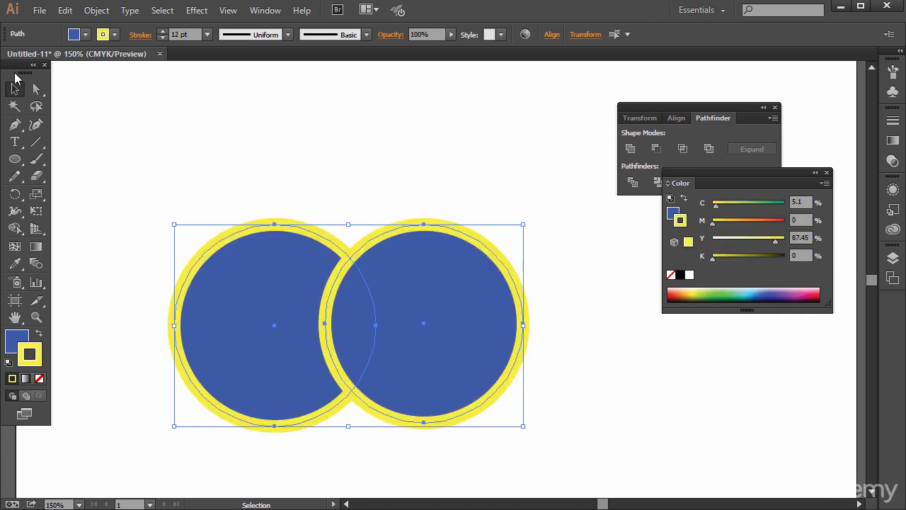
Step: Reselect both stroked circles and move the Color panel down so it no longer covers the Pathfinder options
left_click(297, 139)
left_click_drag(186, 175, 549, 426)
left_click_drag(778, 172, 783, 251)
Step: Try Unite on the two yellow-stroked circles and undo it
left_click(631, 149)
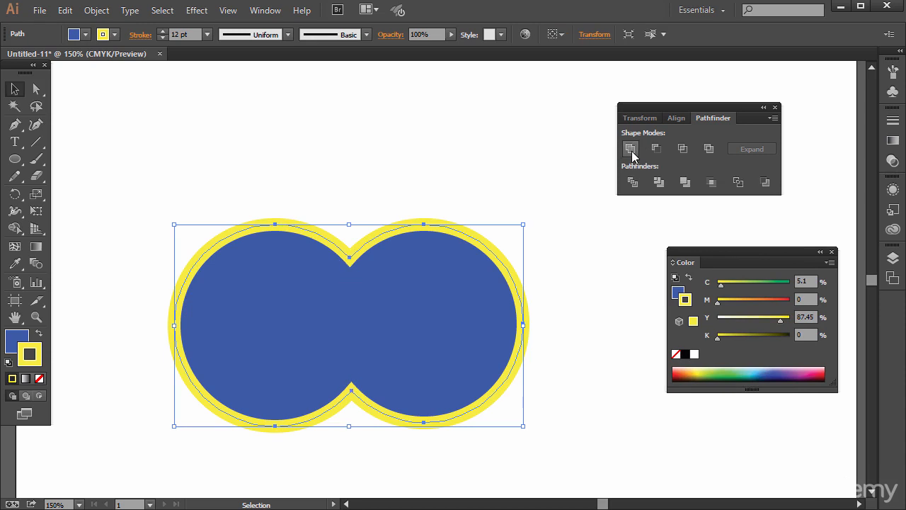
left_click(64, 10)
left_click(70, 29)
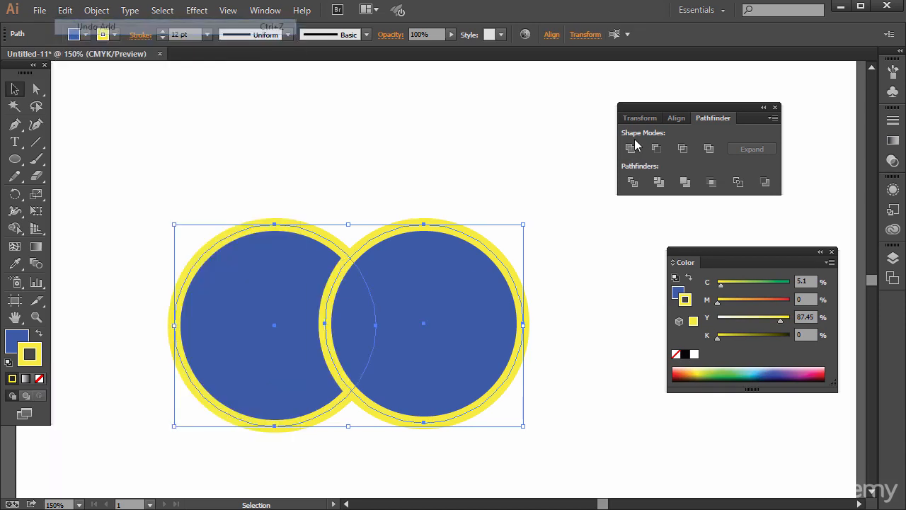
Step: Divide the two circles, pull the overlap piece's upper point down and move that piece out above the left circle
left_click(633, 184)
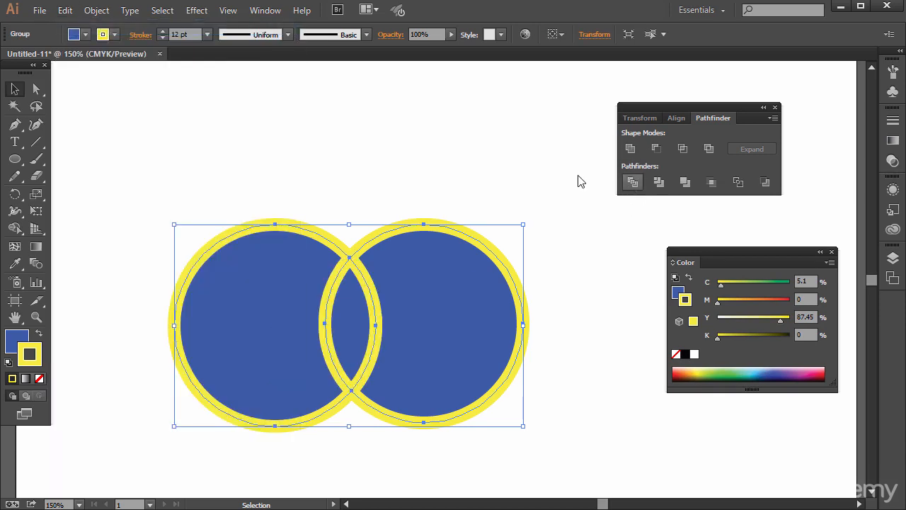
left_click(35, 89)
left_click(374, 179)
left_click_drag(352, 257, 350, 281)
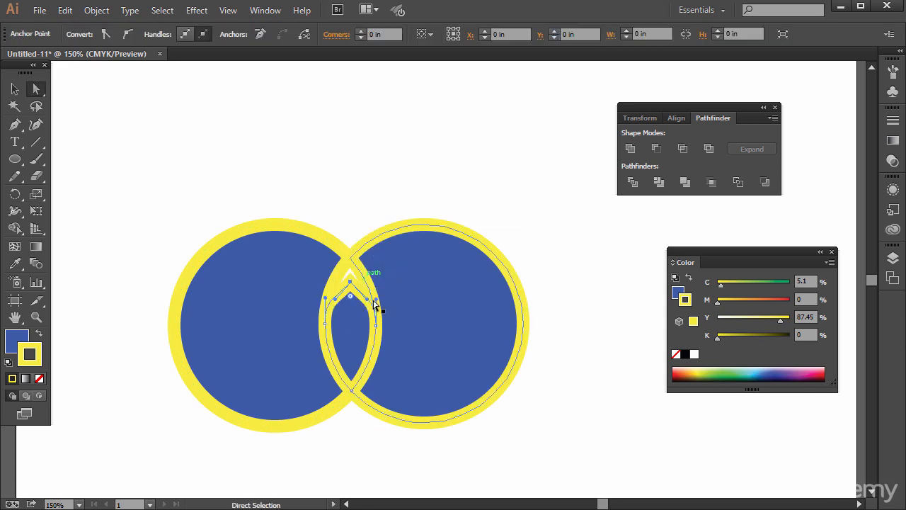
left_click_drag(352, 325, 191, 158)
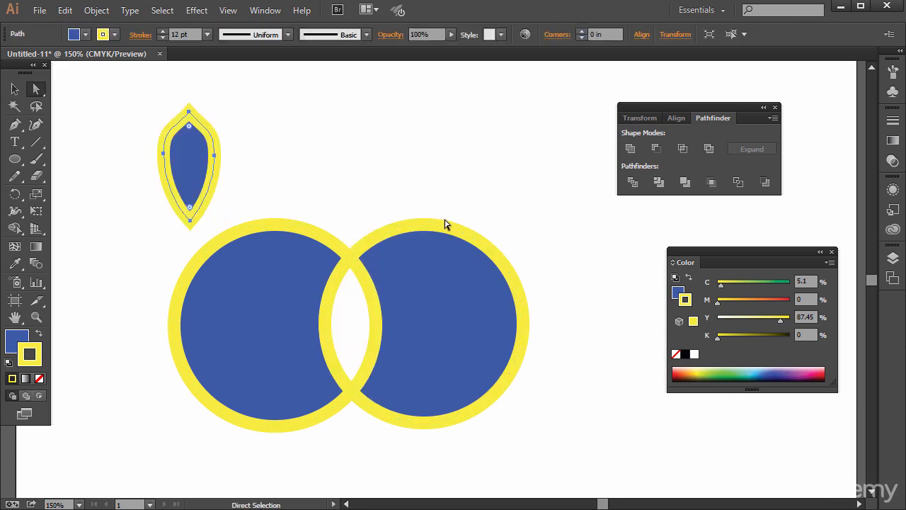
Step: Pull the right piece's upper and lower inner corner points outward, away from the left piece
left_click_drag(352, 260, 366, 228)
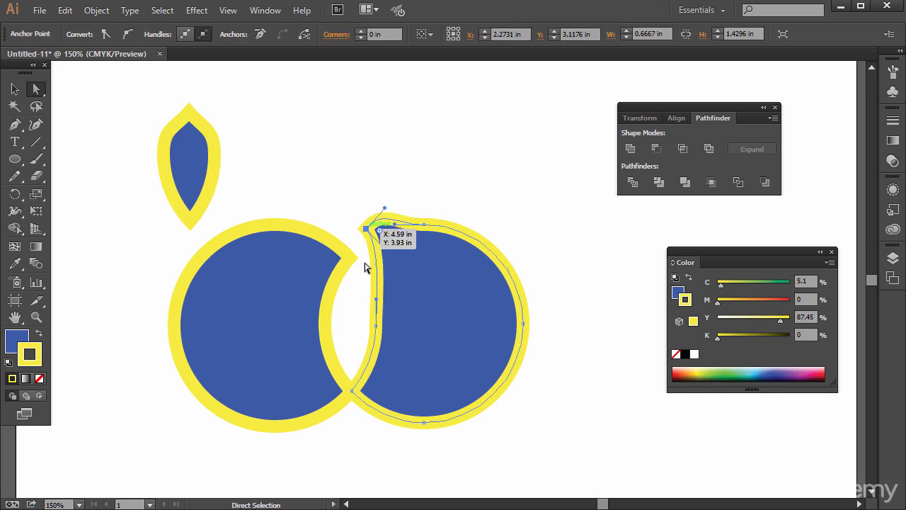
left_click_drag(352, 392, 366, 416)
left_click(318, 449)
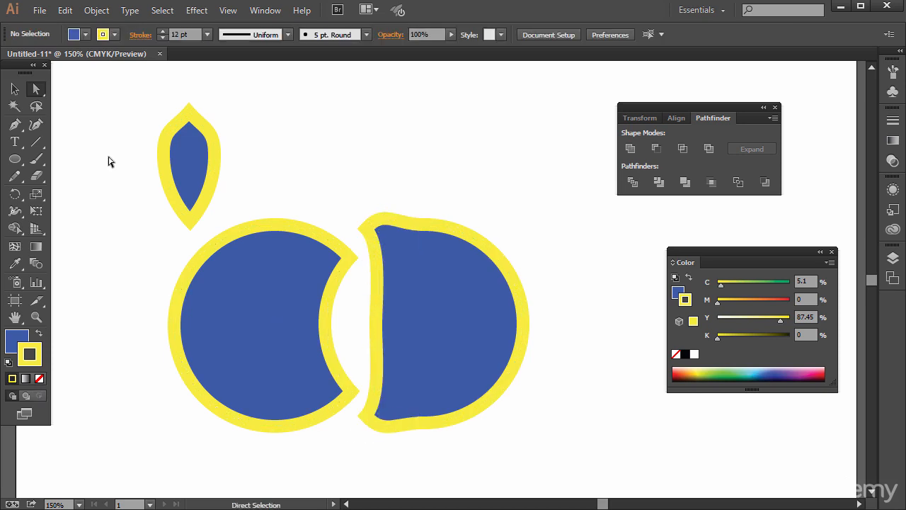
Step: Undo the point edits and the Divide operation, then try Trim on the circles and undo it
key("ctrl+z")
key("ctrl+z")
key("ctrl+z")
key("ctrl+z")
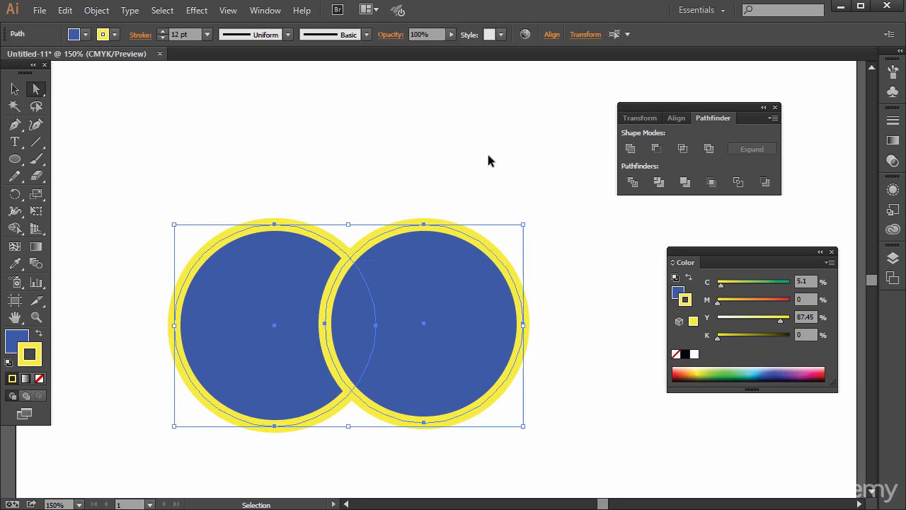
left_click(658, 182)
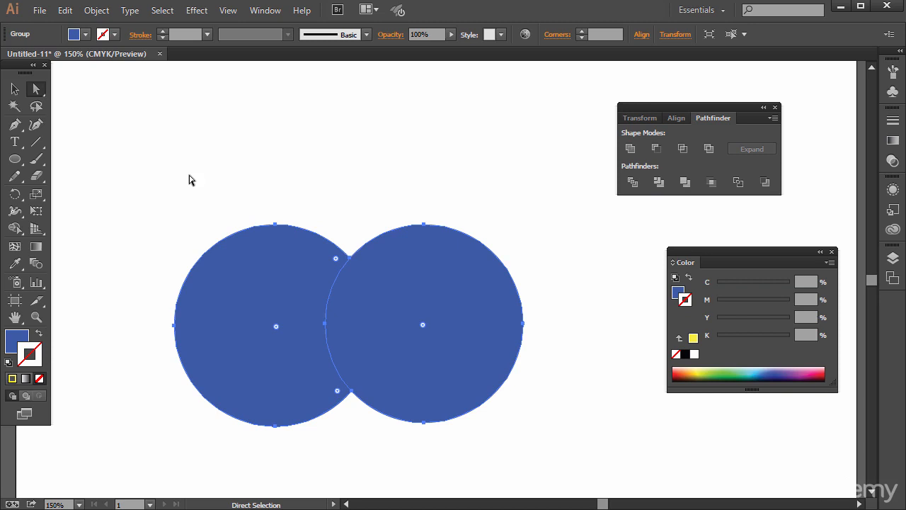
key("ctrl+z")
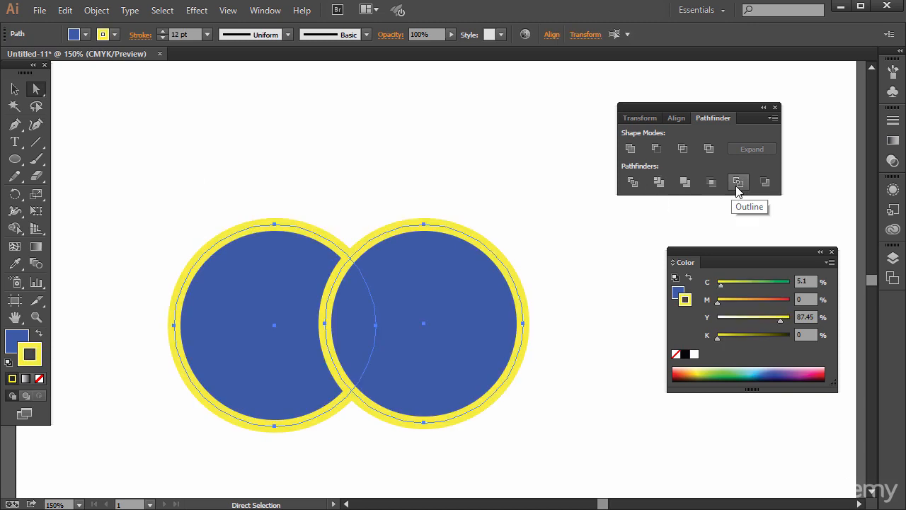
Step: Try Merge on the two circles with a 12 pt light blue stroke on the merged shape, and undo it all
left_click(685, 184)
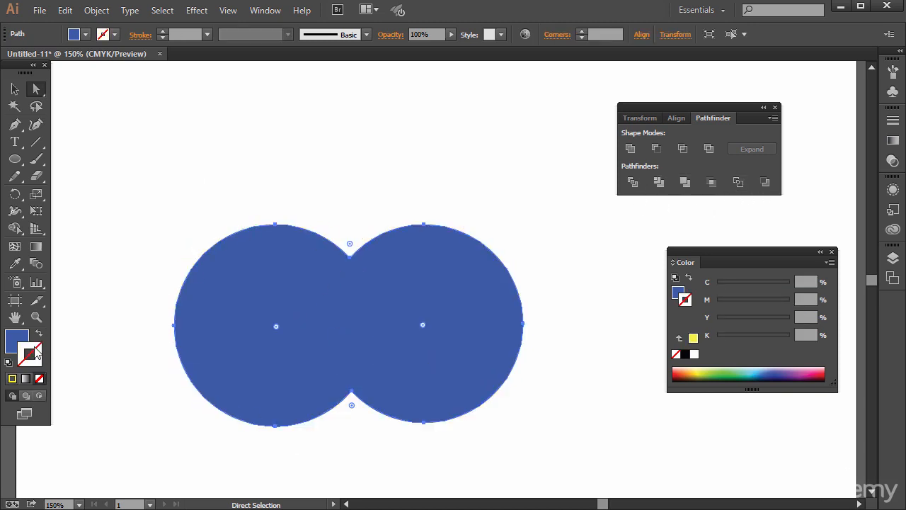
key("x")
left_click(757, 366)
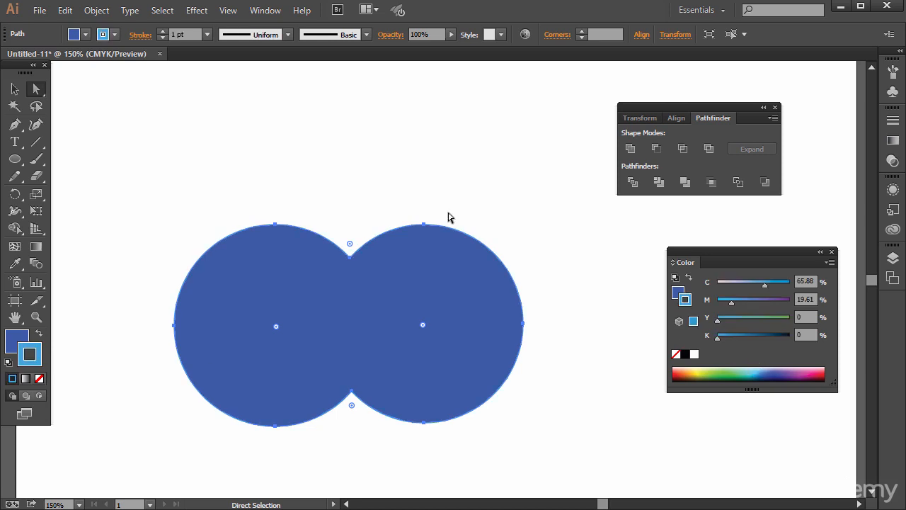
left_click(208, 34)
left_click(231, 255)
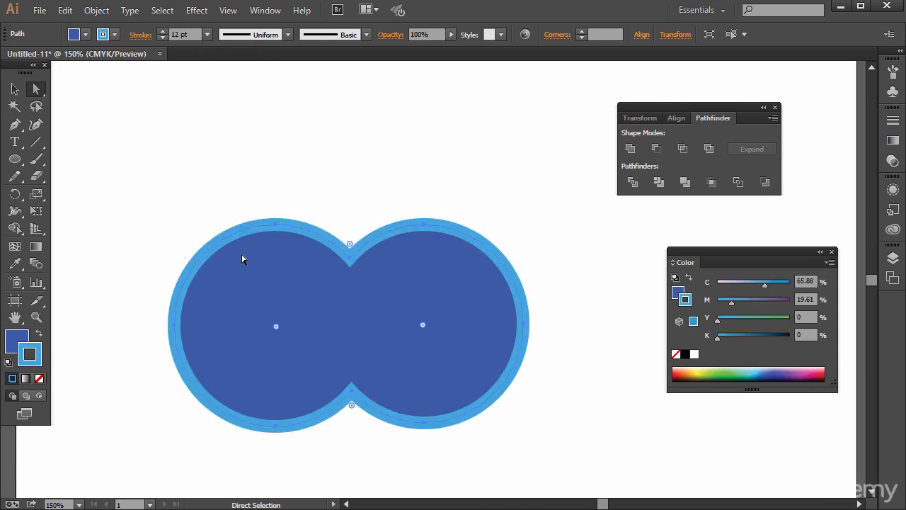
key("ctrl+z")
key("ctrl+z")
key("ctrl+z")
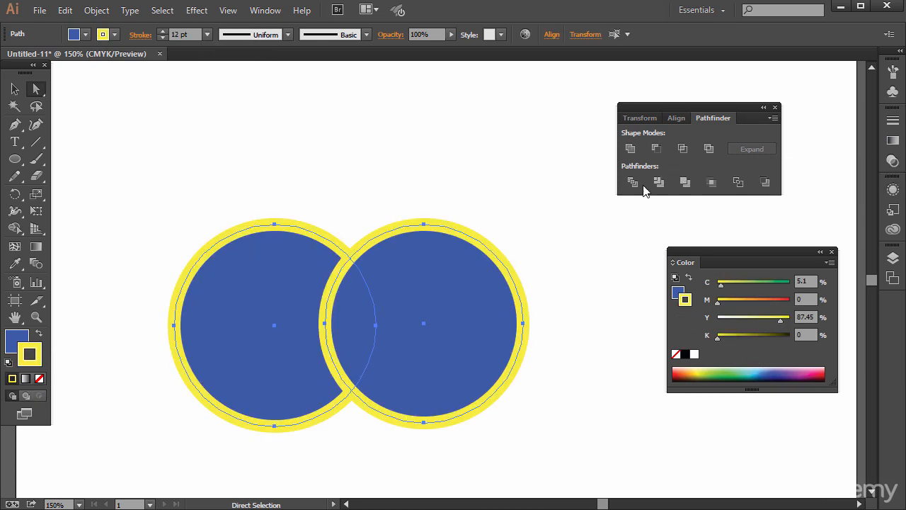
Step: Try Minus Front and Minus Back in turn on the two circles, undoing each operation
left_click(656, 149)
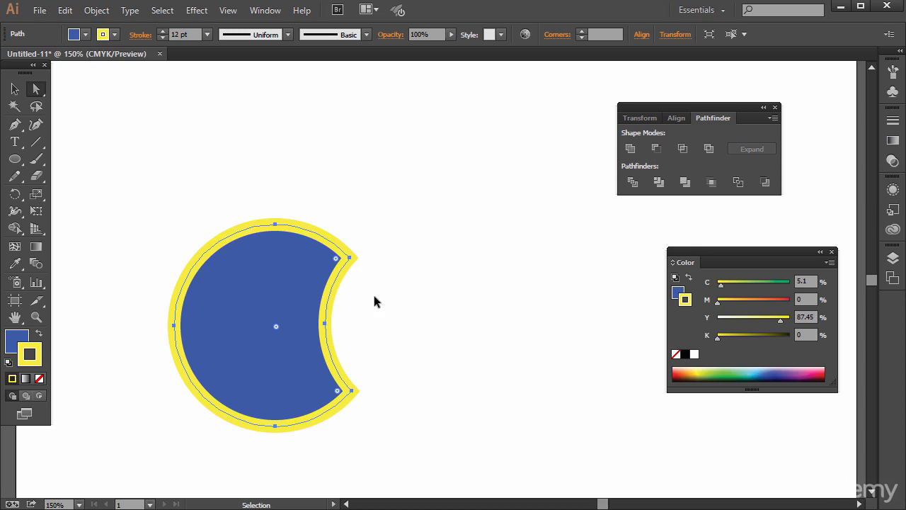
key("ctrl+z")
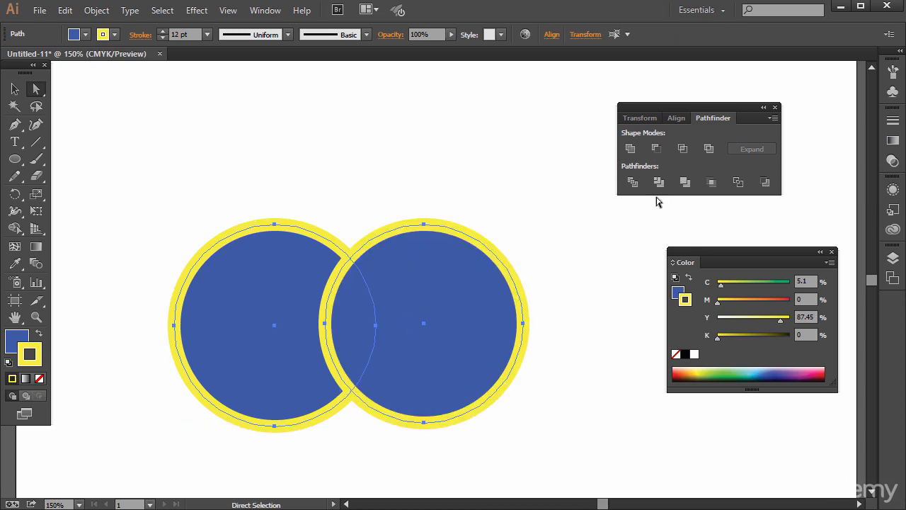
left_click(765, 184)
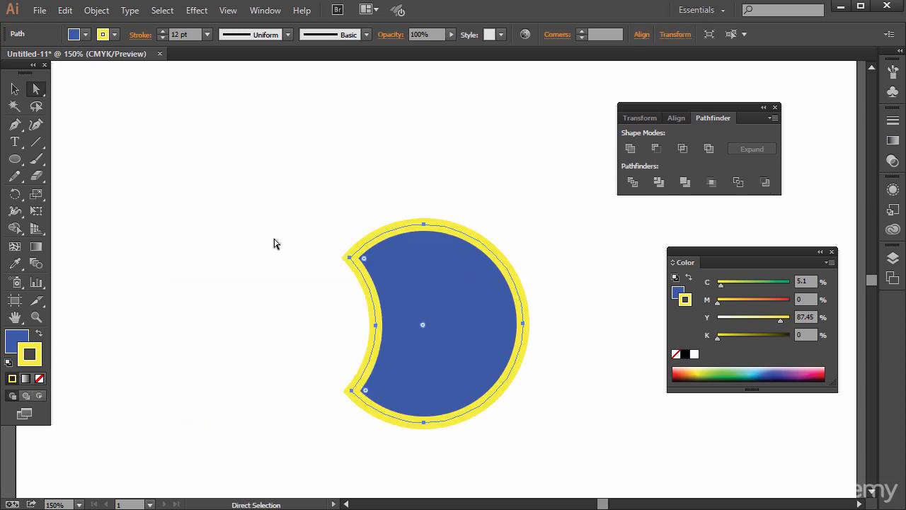
key("ctrl+z")
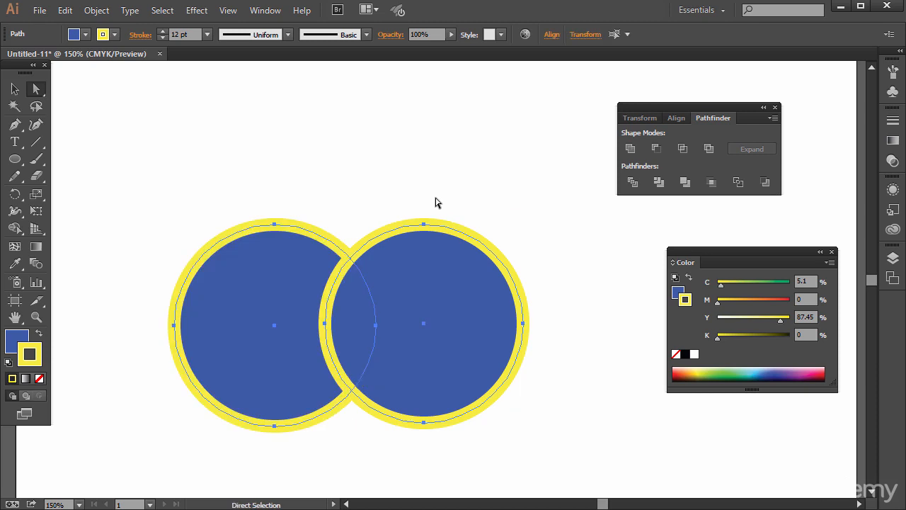
Step: Shift the two circles higher on the artboard, keeping them overlapping, and deselect them
left_click_drag(424, 270, 447, 252)
left_click(515, 202)
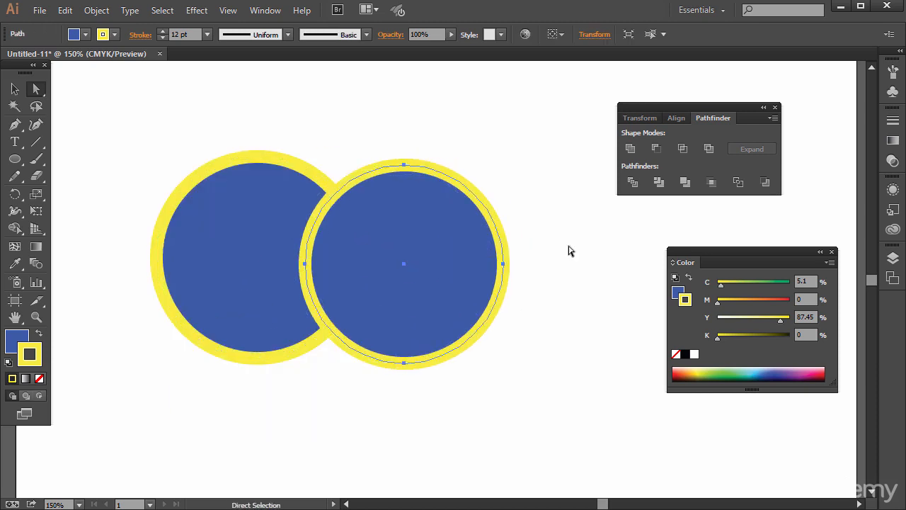
left_click(563, 251)
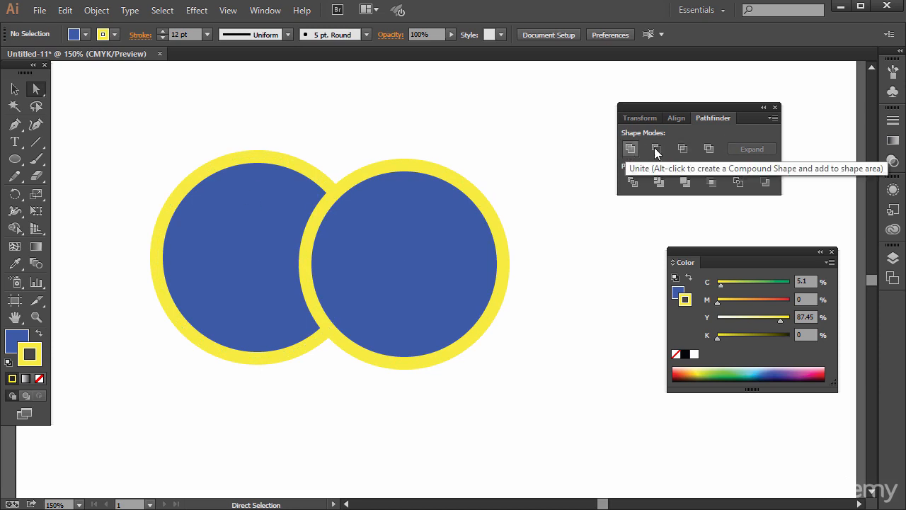
Step: Delete both yellow-stroked circles from the artboard
left_click_drag(425, 239, 484, 232)
key("Delete")
left_click(296, 174)
key("Delete")
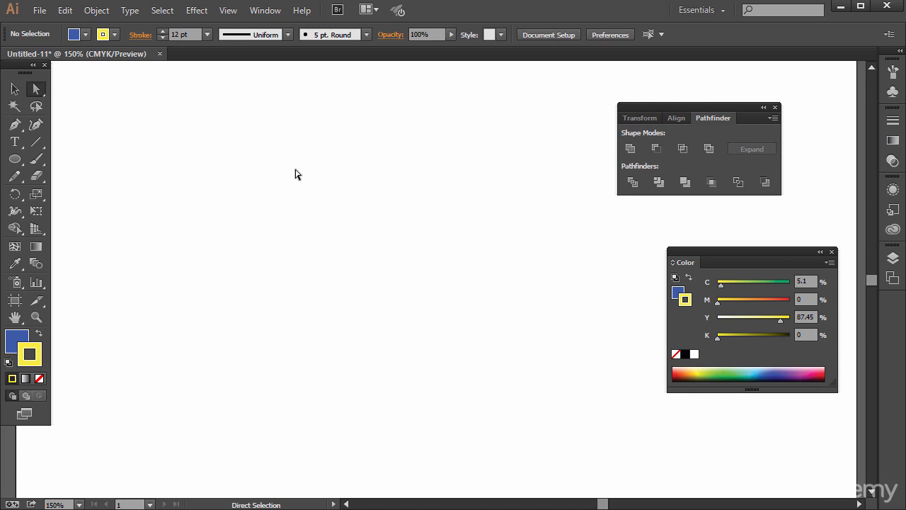